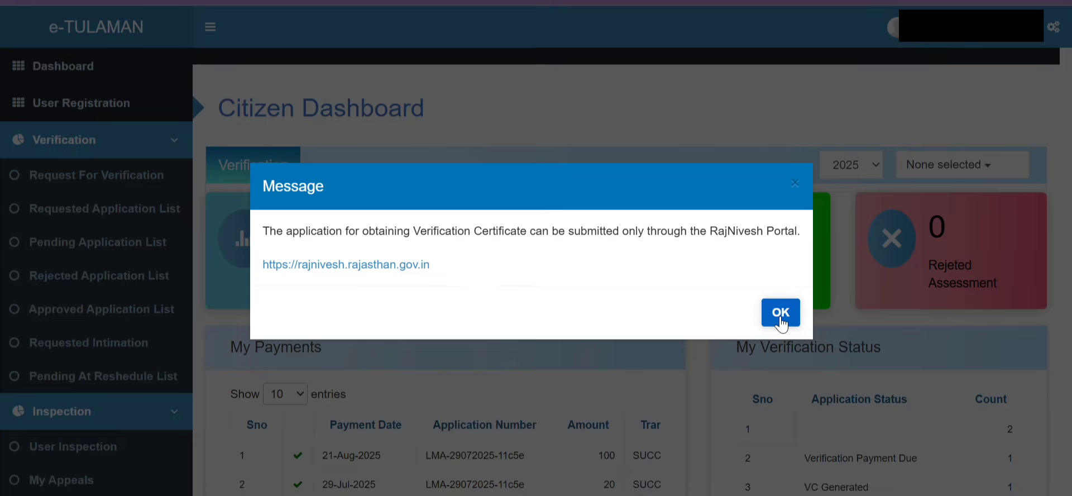
Step: Dismiss the notice about the RajNivesh Portal and go back from e-Tulaman to the Rajasthan Single Sign On portal
click(781, 314)
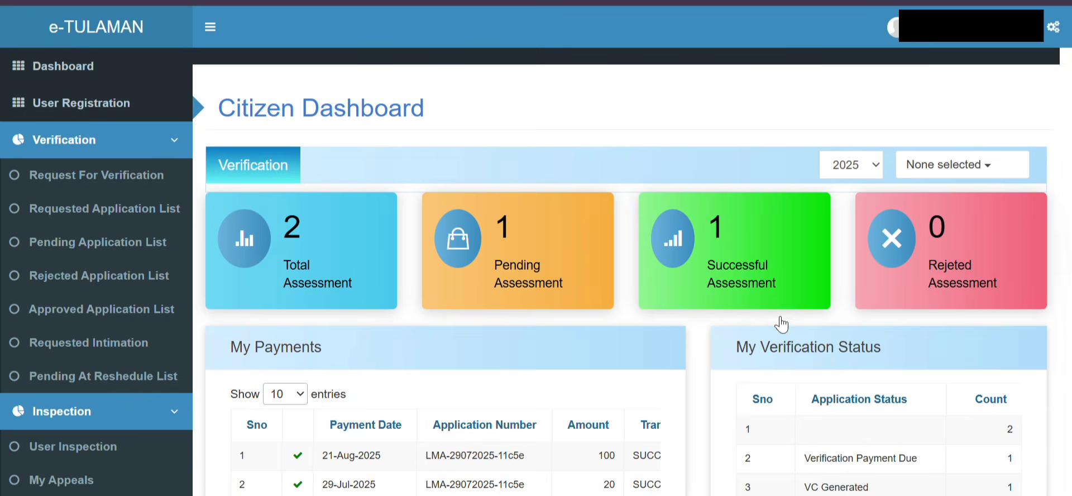
click(937, 44)
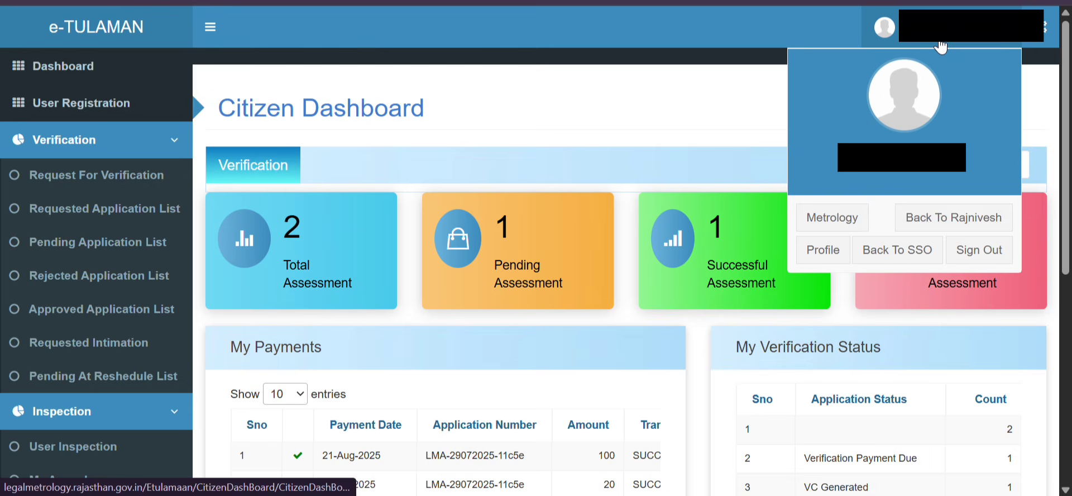
click(894, 257)
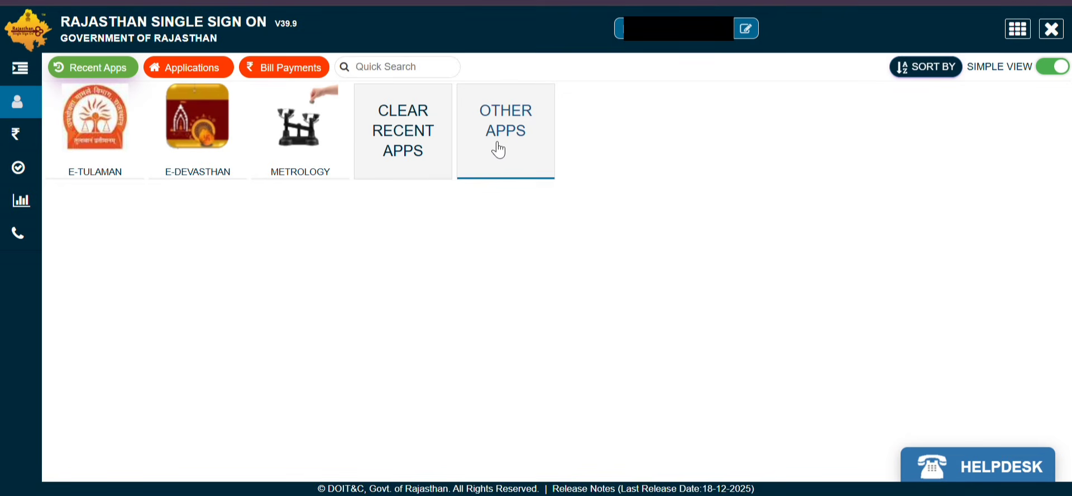
Step: Display the other available SSO applications and open RAJNIVESH
click(499, 150)
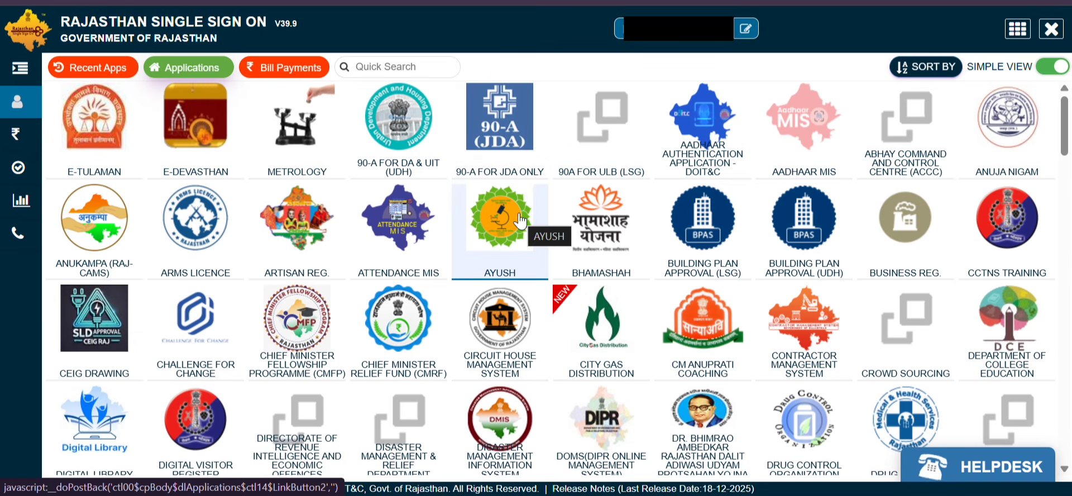
scroll(520, 221, down, 4)
scroll(520, 221, down, 3)
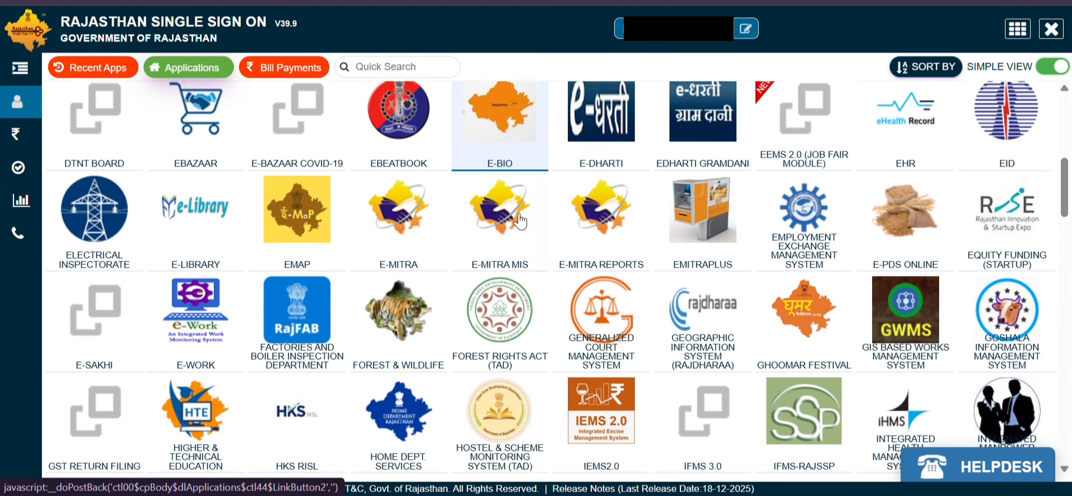
scroll(520, 221, down, 6)
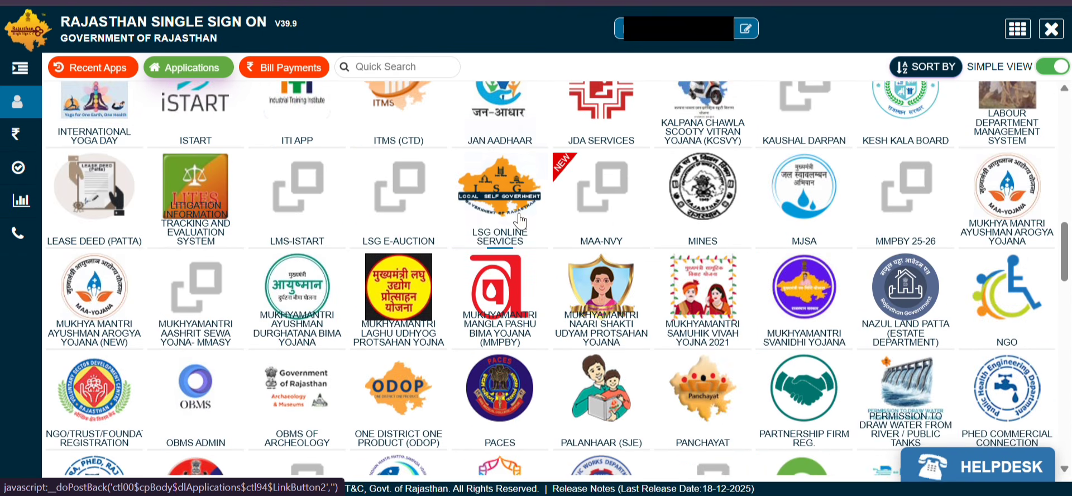
scroll(519, 220, down, 5)
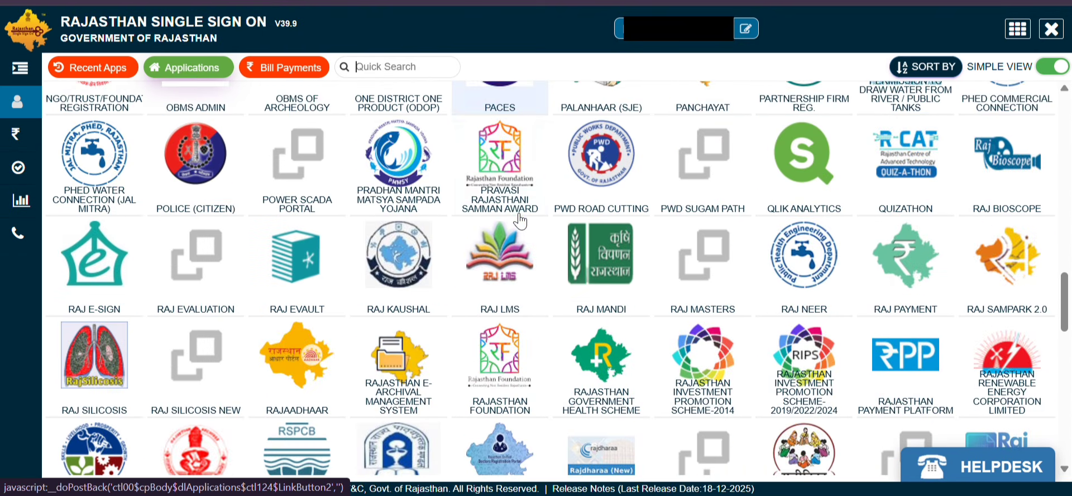
scroll(520, 221, down, 4)
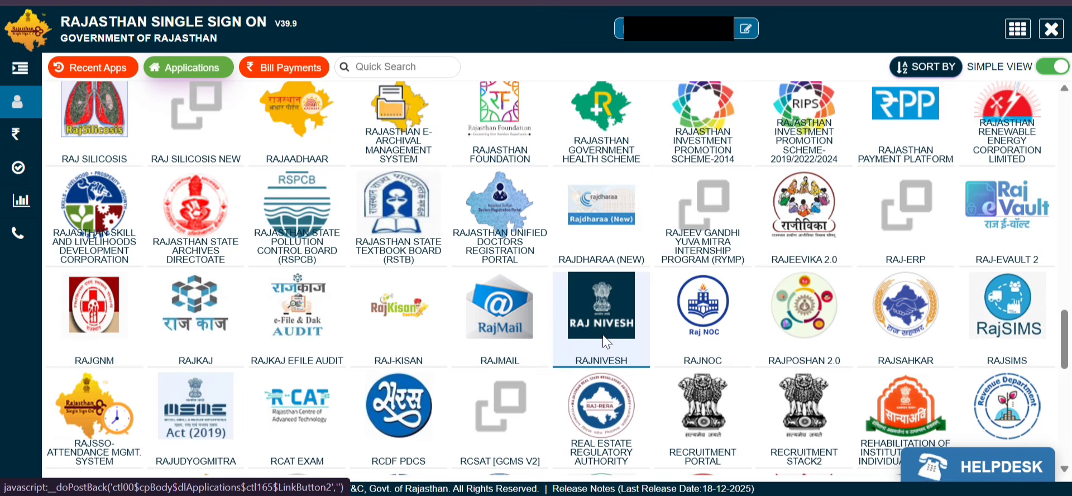
click(603, 342)
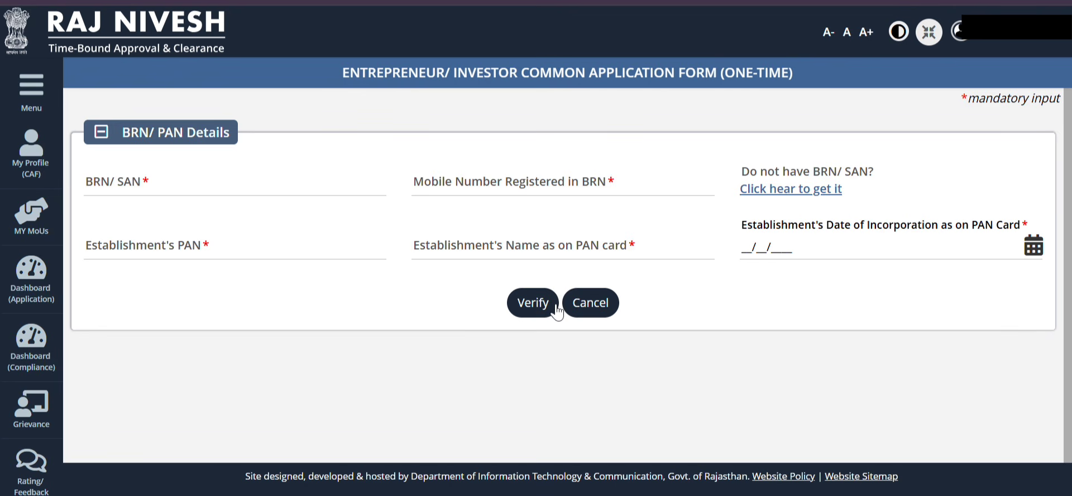
Step: Open the investor profile (CAF) in Raj Nivesh and start changing its profile details
click(29, 159)
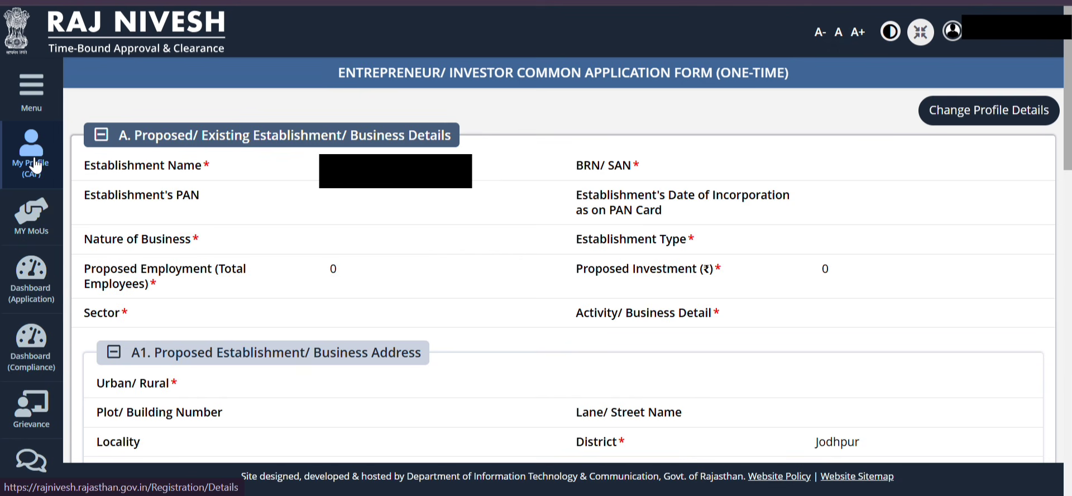
click(959, 119)
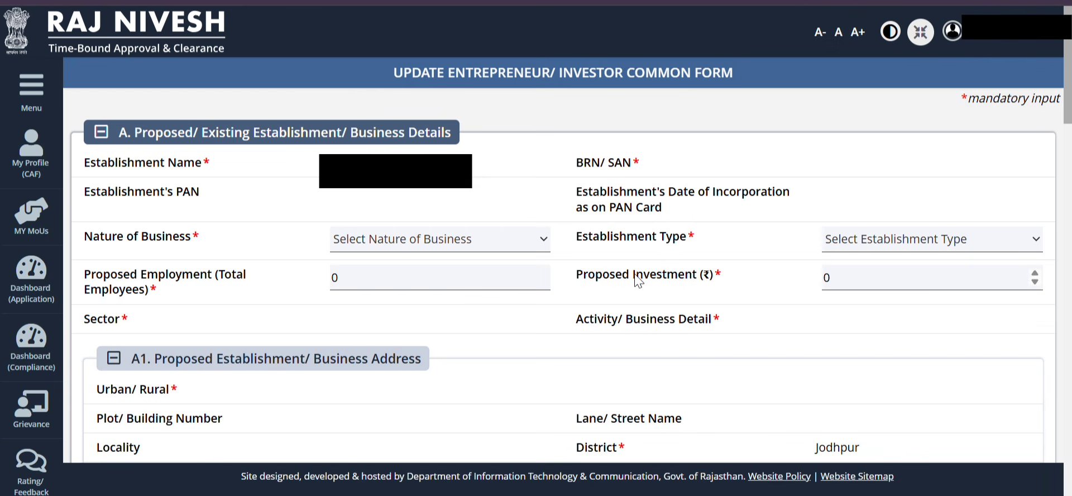
Step: Fill in the business details with nature of business Services, establishment type Others, proposed employment 1 and proposed investment 00
click(397, 239)
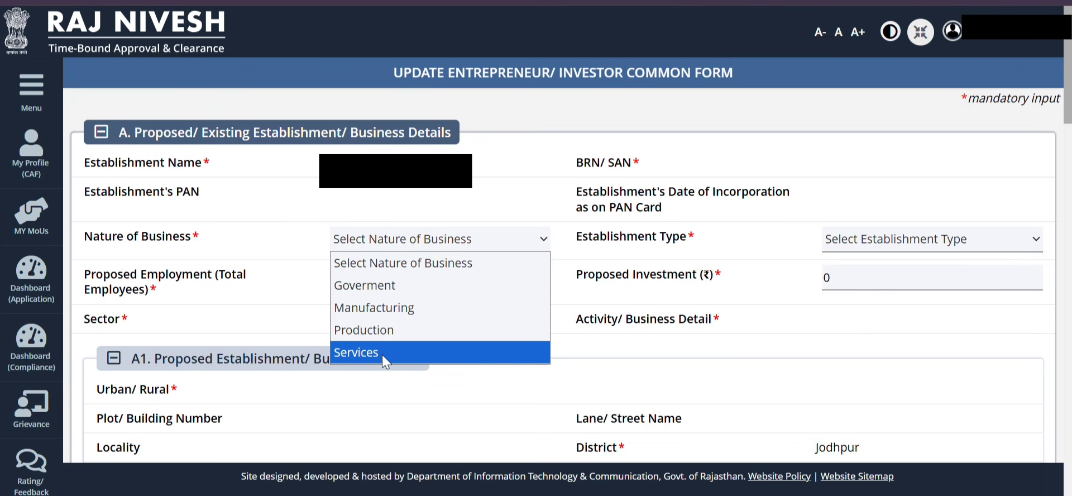
click(385, 353)
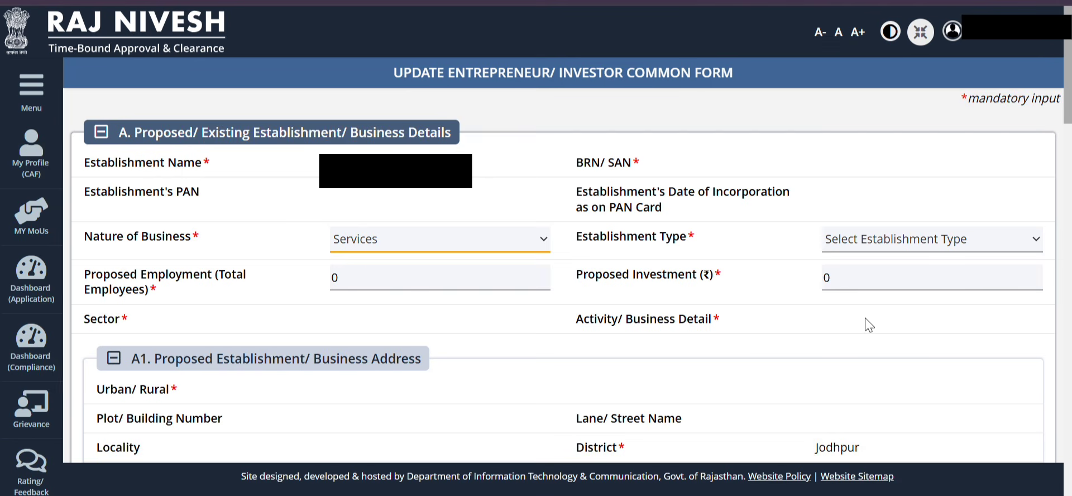
click(941, 242)
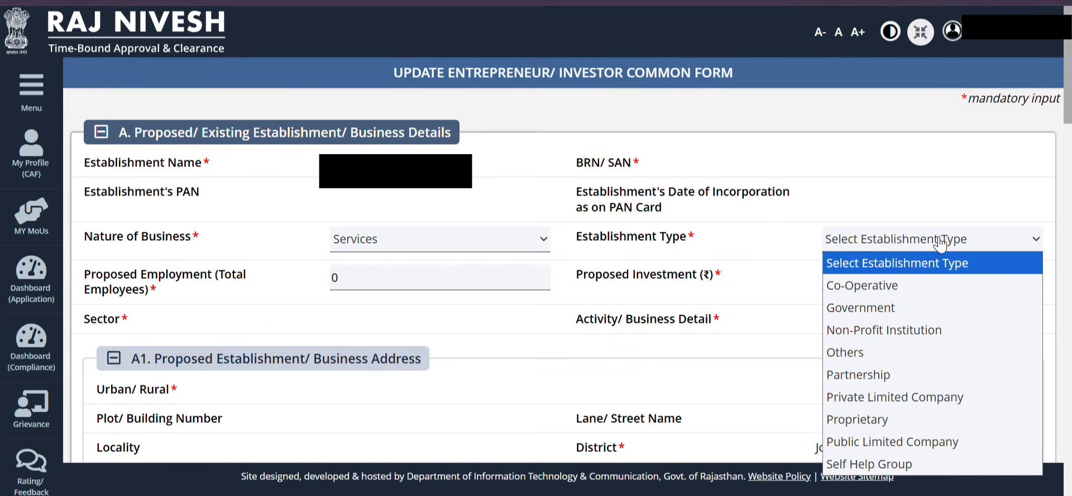
click(900, 359)
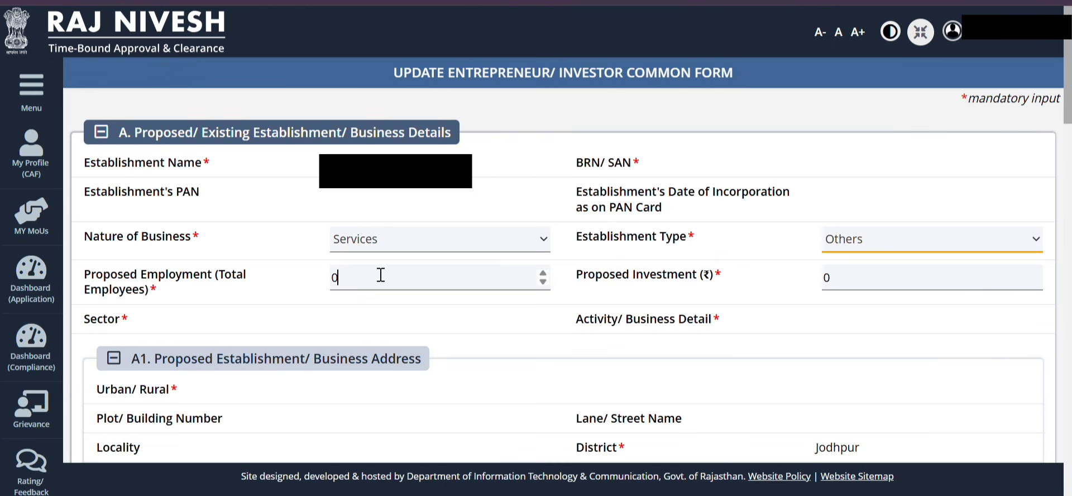
click(381, 276)
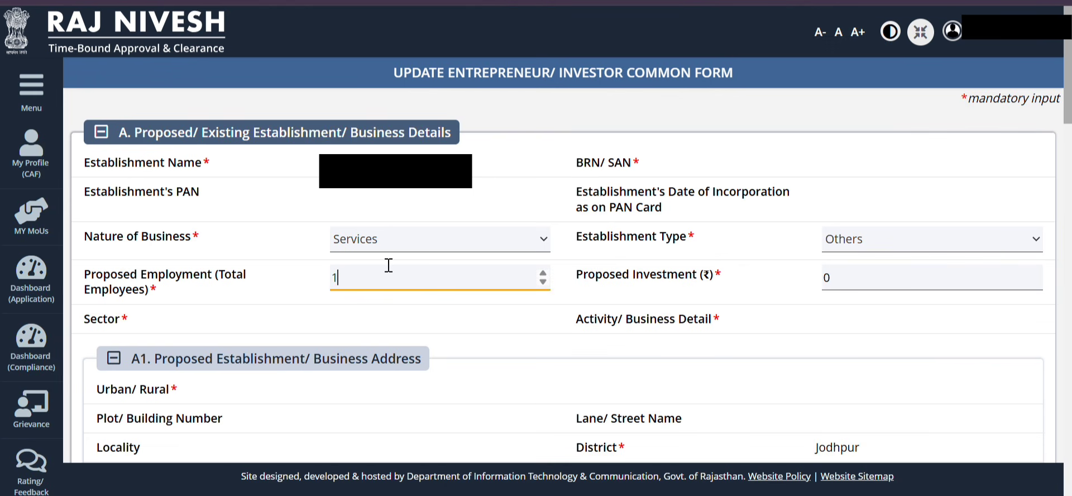
click(843, 280)
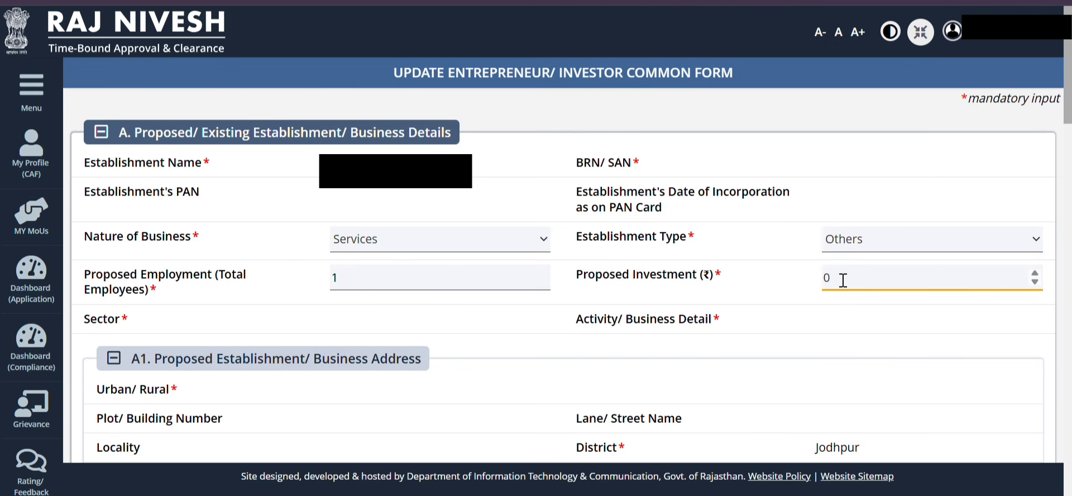
Step: Enter the plot number, street name and locality in the authorised person's address under Personal Details
scroll(827, 310, down, 8)
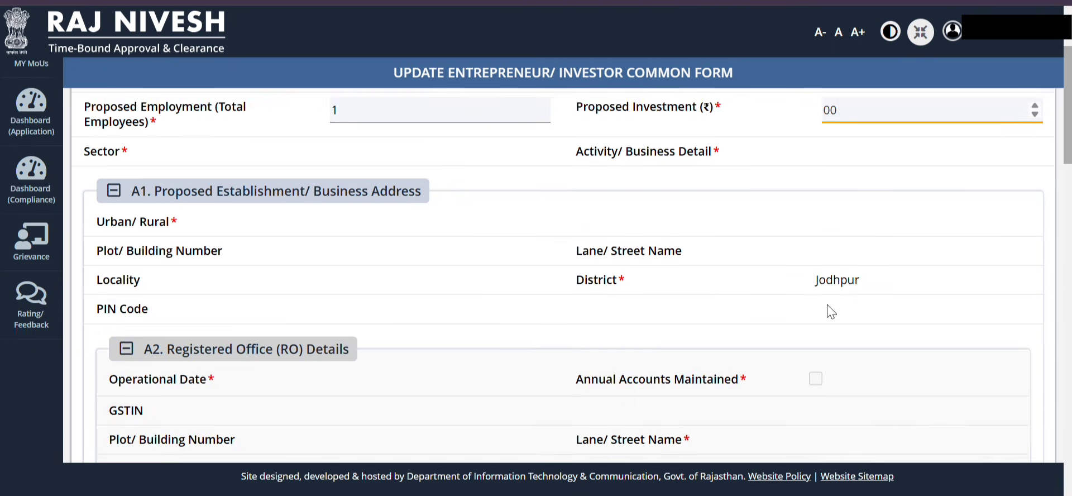
scroll(831, 311, down, 3)
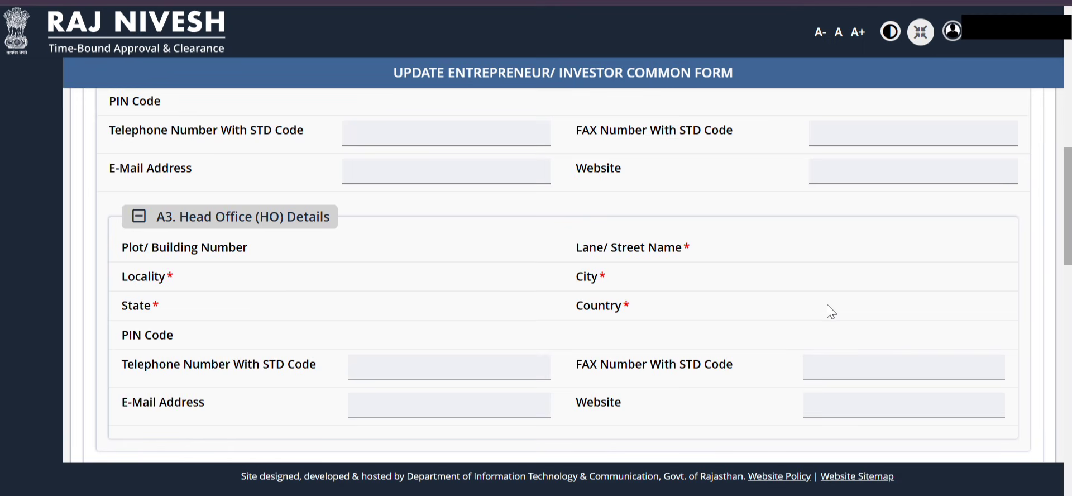
scroll(831, 312, down, 6)
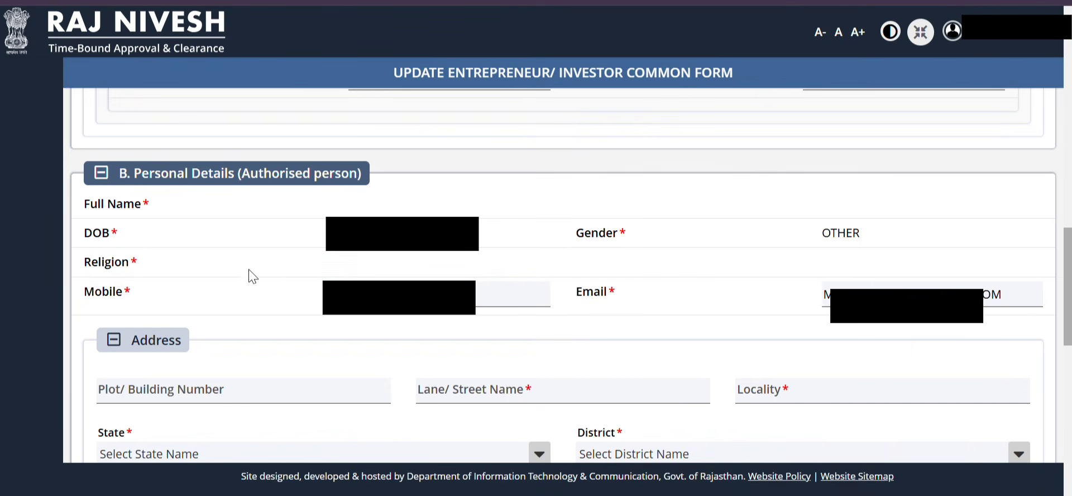
scroll(307, 260, down, 2)
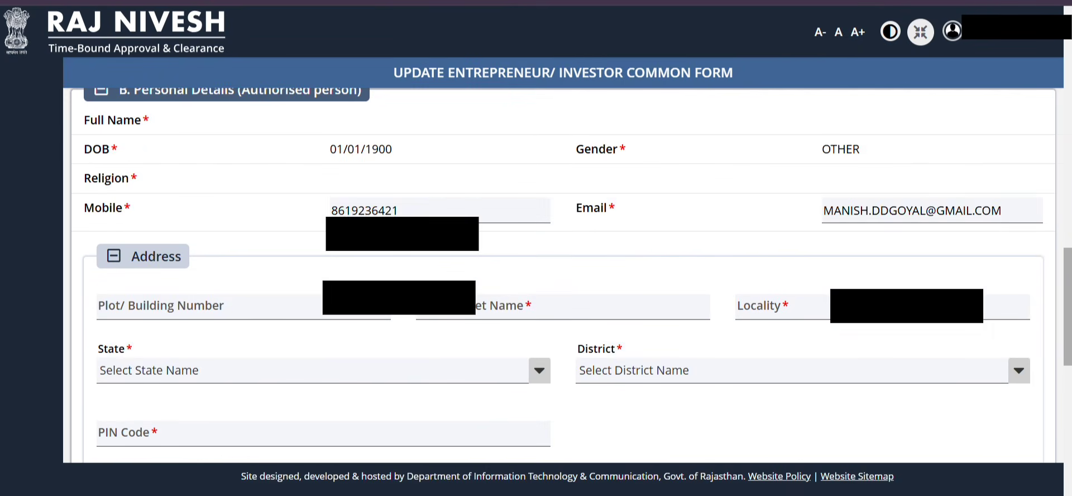
scroll(290, 300, down, 2)
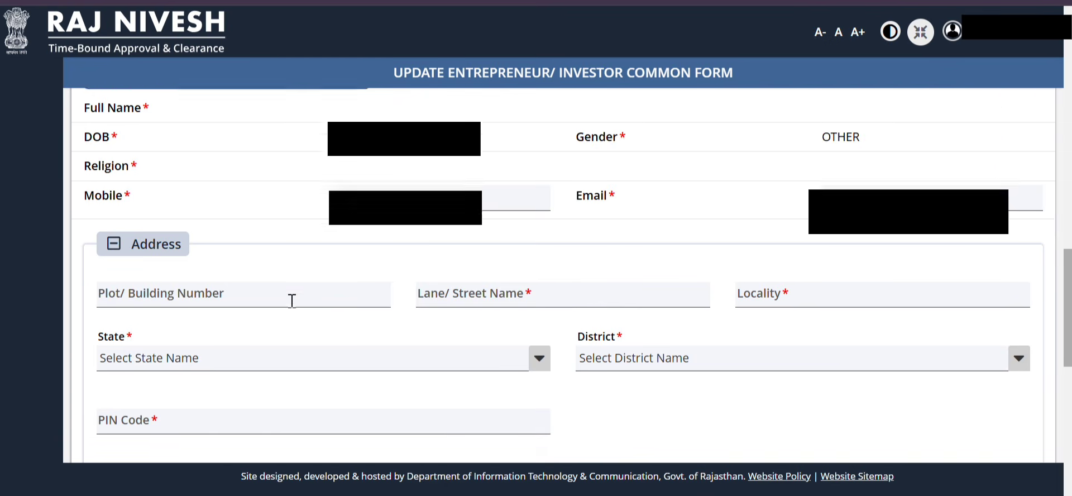
click(276, 223)
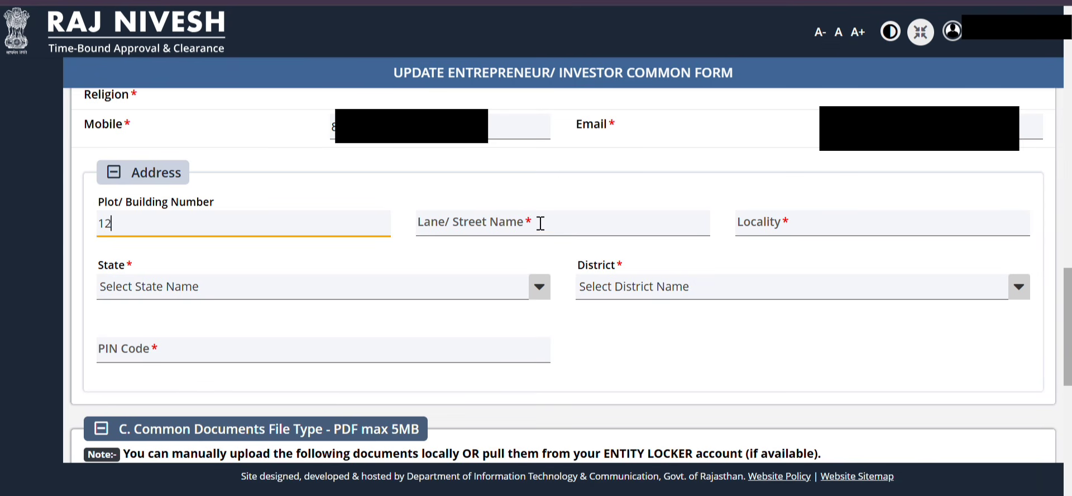
click(565, 225)
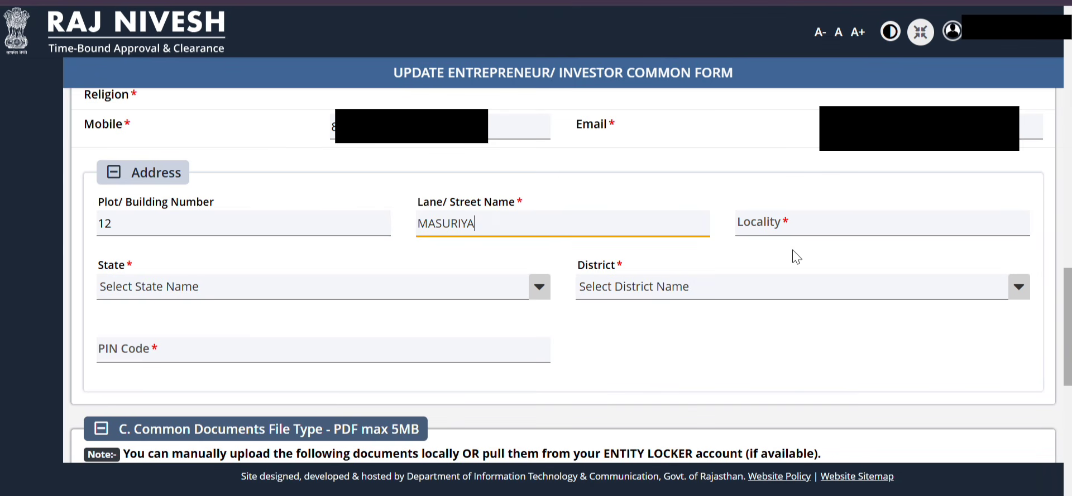
click(849, 227)
text(MA)
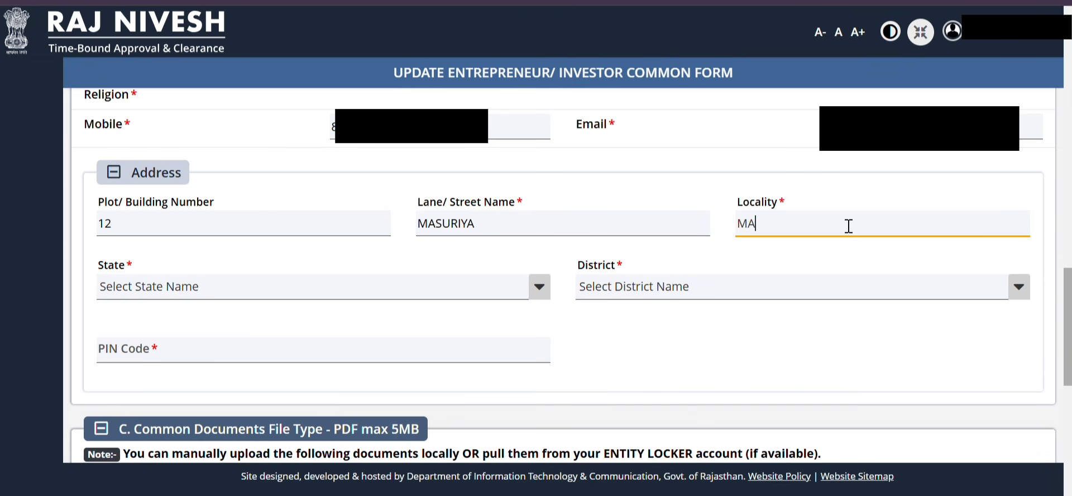
text(SURIYA)
Step: Set the authorised person's address state to RAJASTHAN and the district to JODHPUR
click(364, 286)
scroll(352, 170, down, 1)
scroll(352, 170, up, 1)
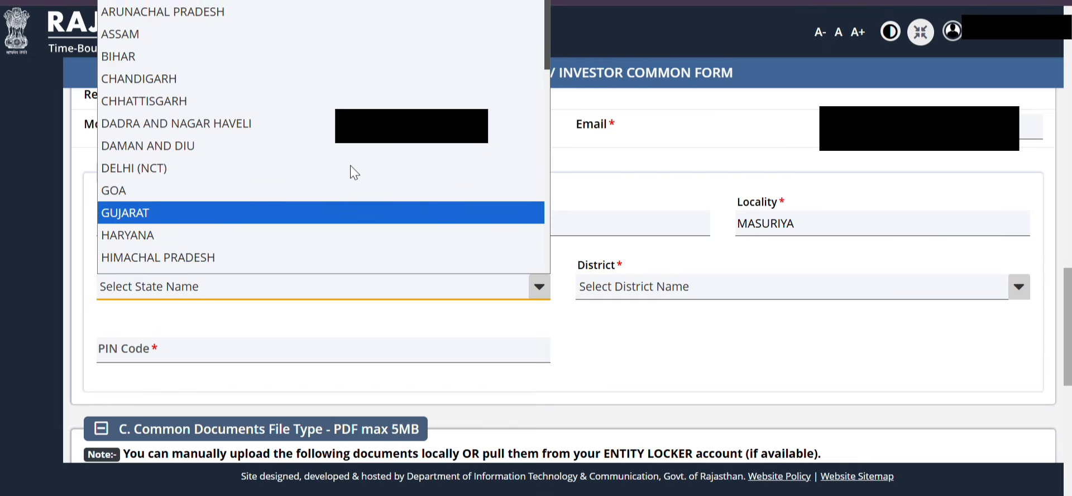
scroll(352, 170, down, 3)
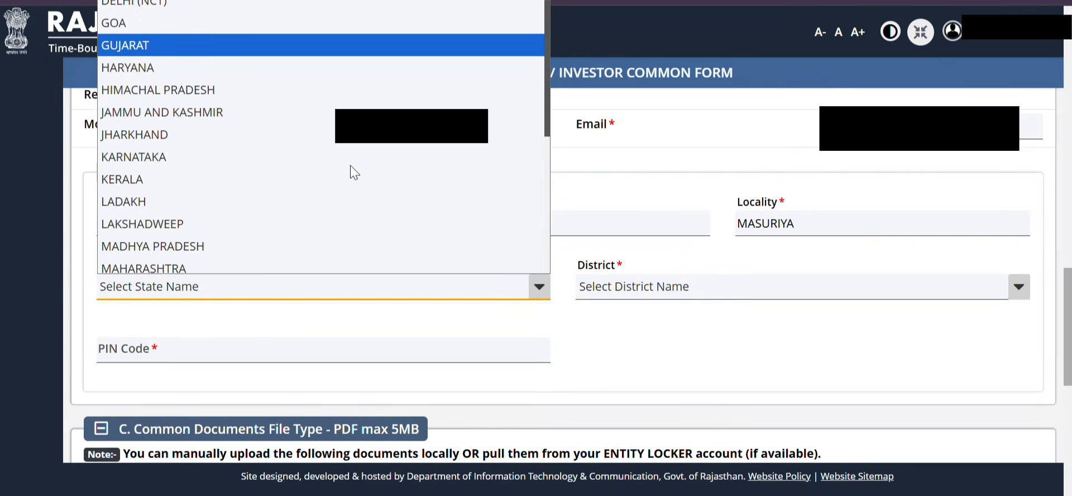
scroll(234, 111, down, 5)
click(234, 111)
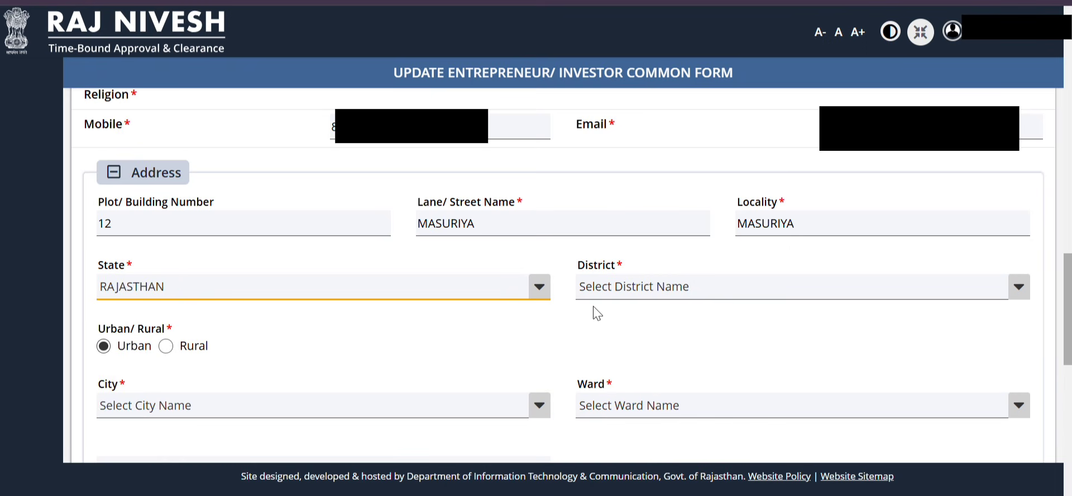
click(652, 291)
scroll(653, 282, down, 1)
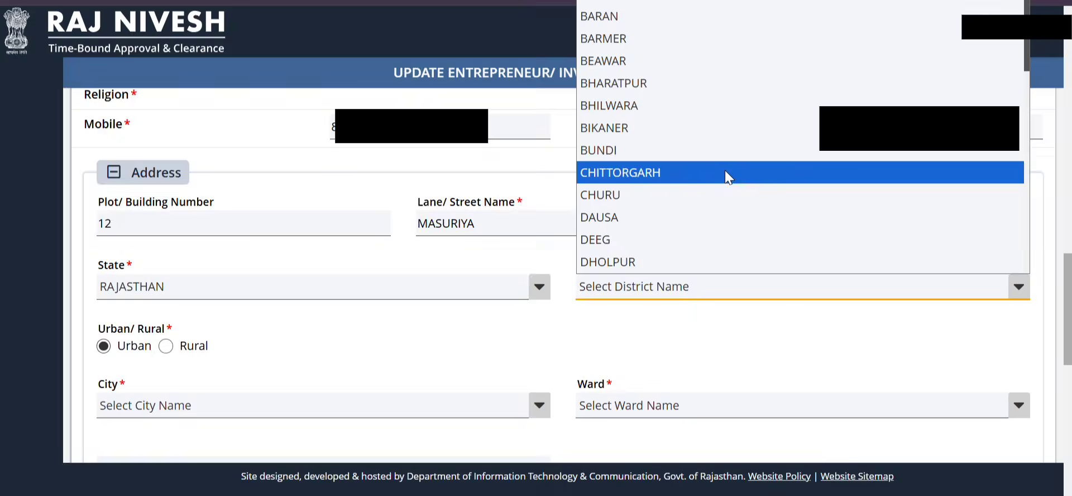
scroll(726, 168, down, 5)
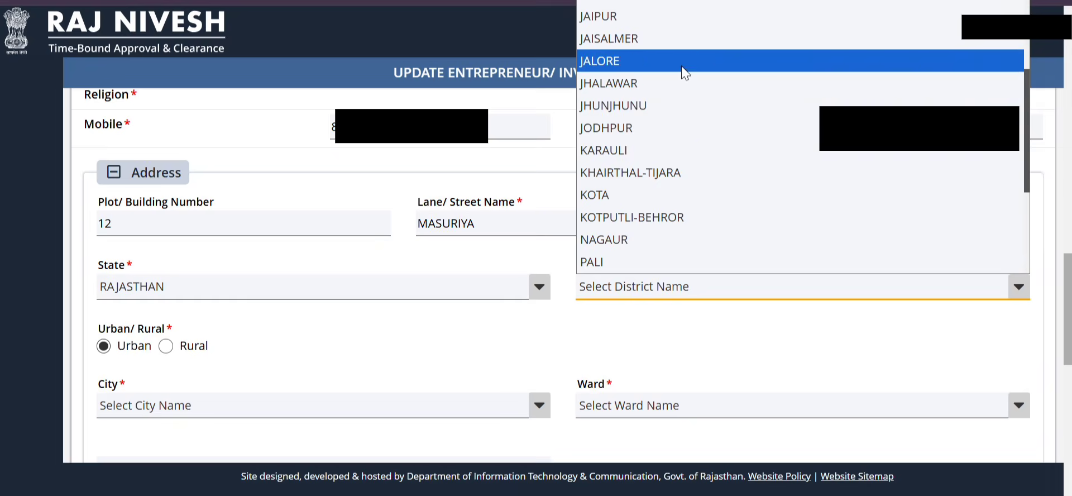
click(657, 127)
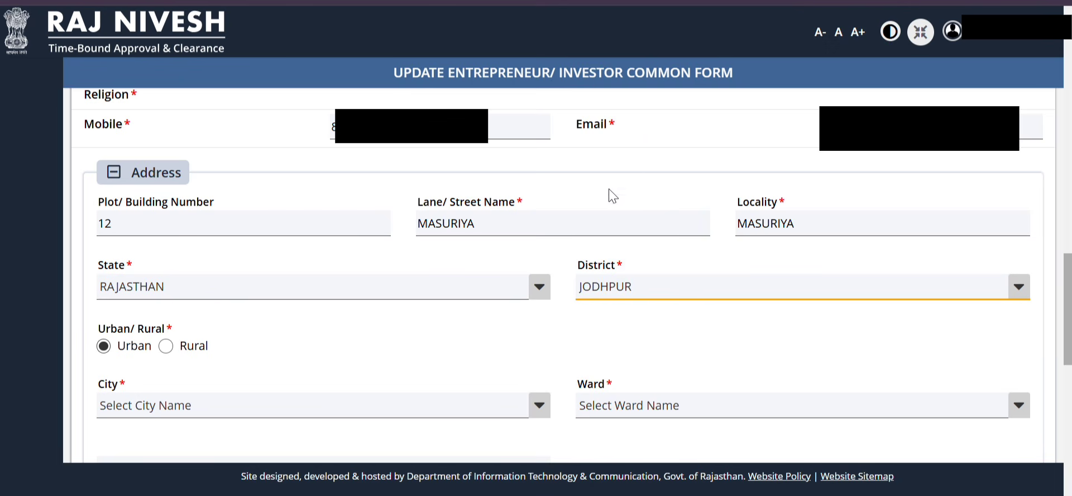
Step: Set the authorised person's address city to JODHPUR and the ward to WARD NO- 16
scroll(576, 307, down, 1)
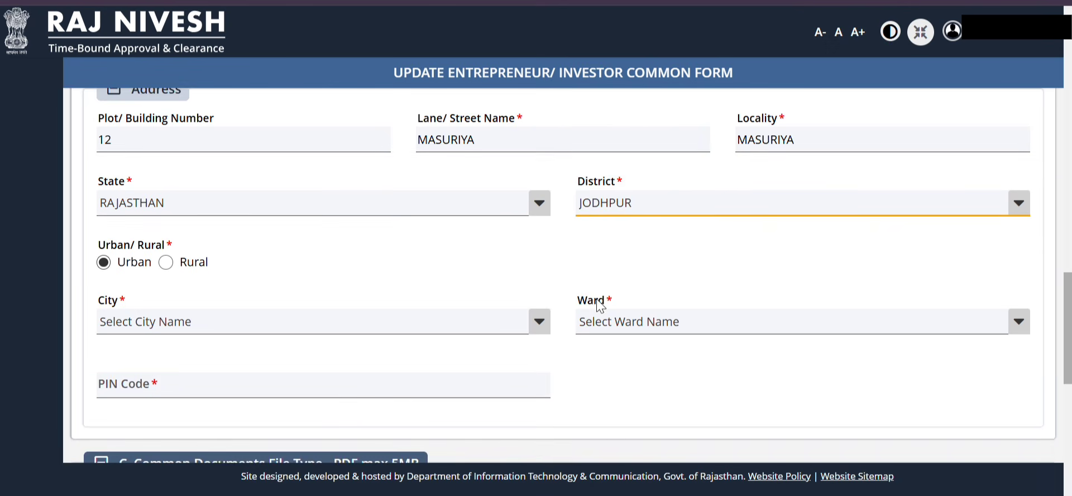
click(208, 328)
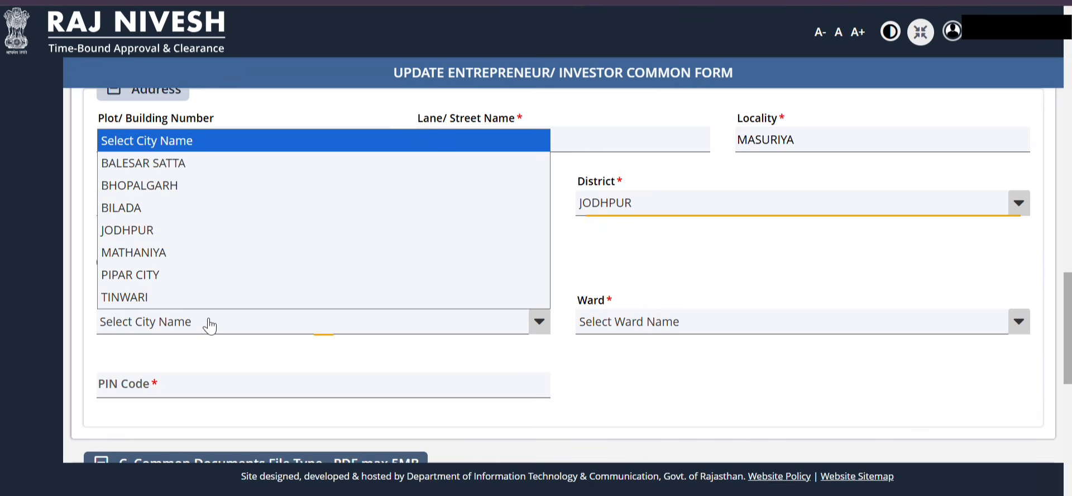
click(227, 244)
click(635, 321)
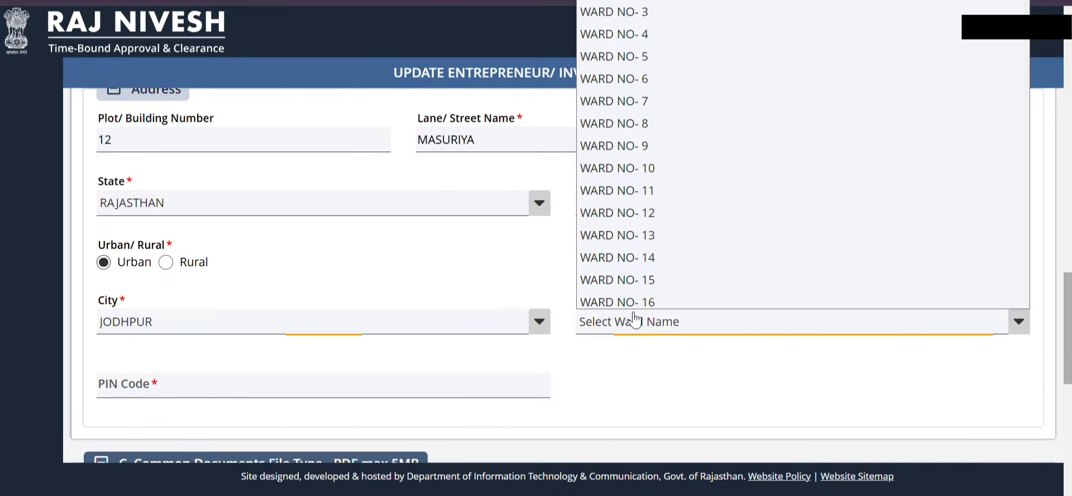
click(649, 302)
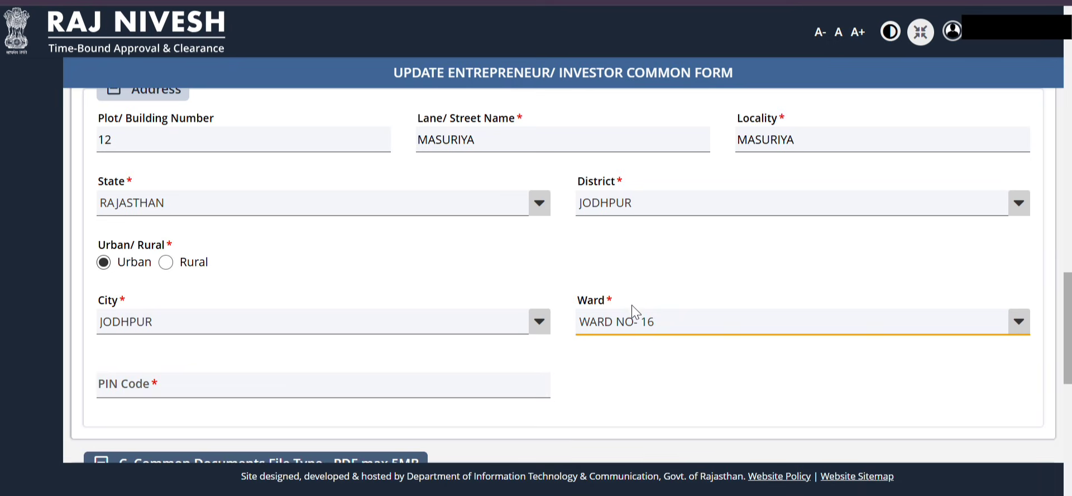
Step: Enter the authorised person's address PIN code and save the updated common application form profile
scroll(585, 331, down, 3)
click(348, 218)
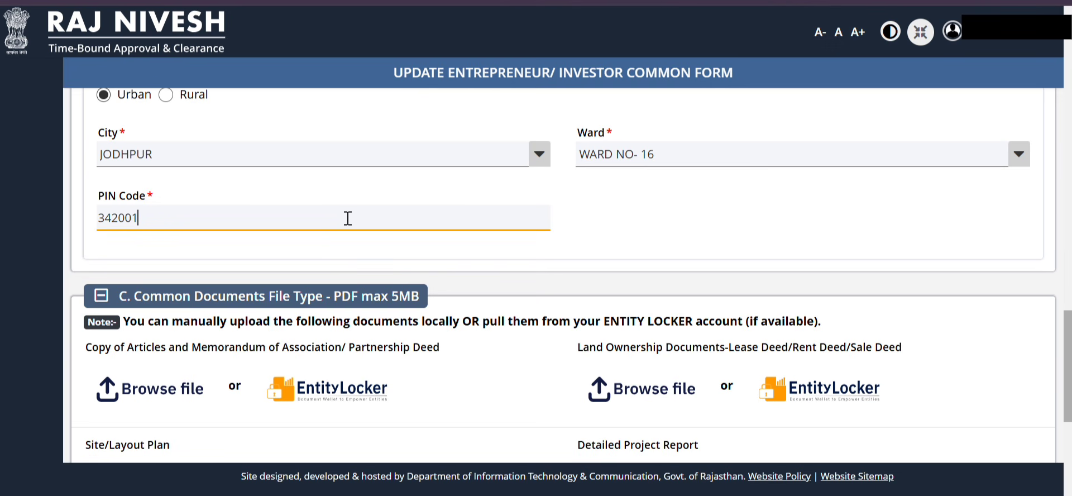
scroll(462, 280, down, 6)
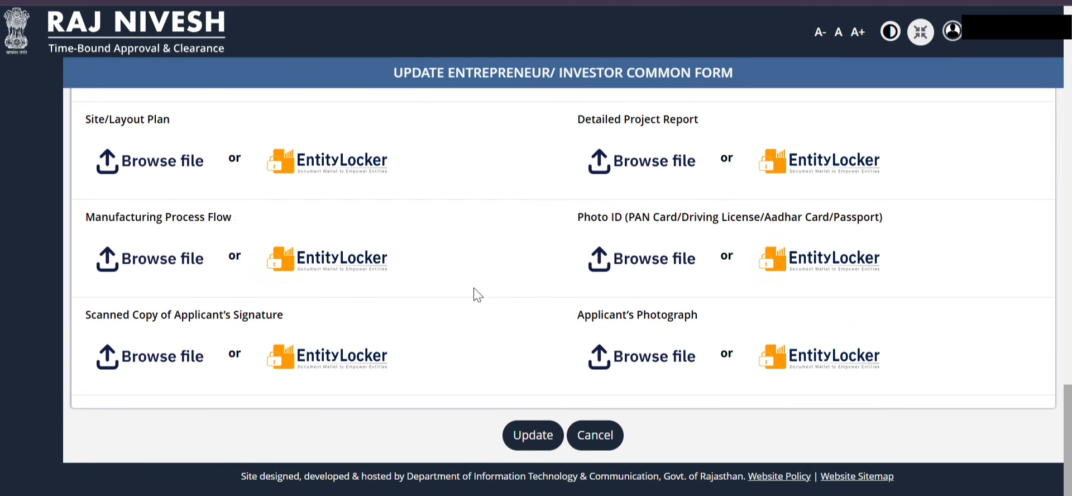
click(540, 439)
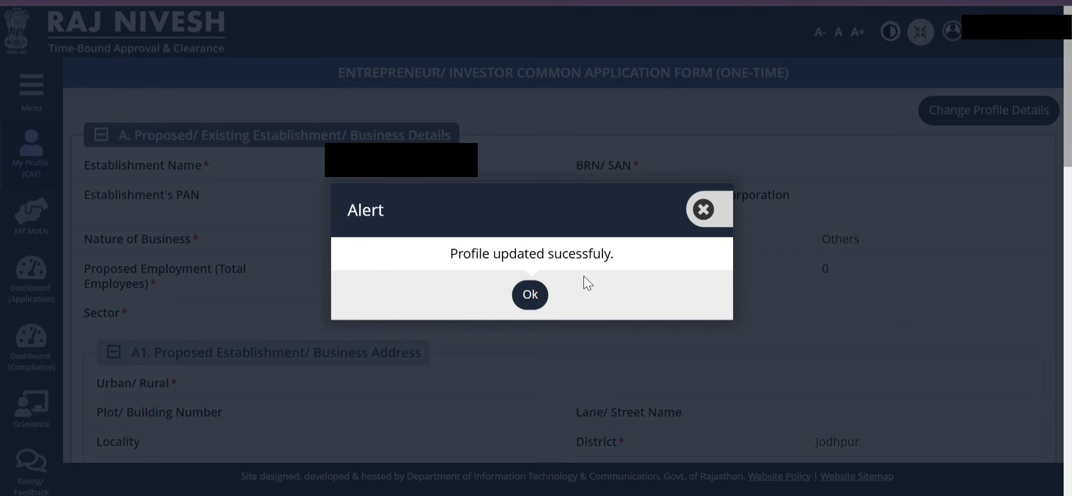
click(529, 296)
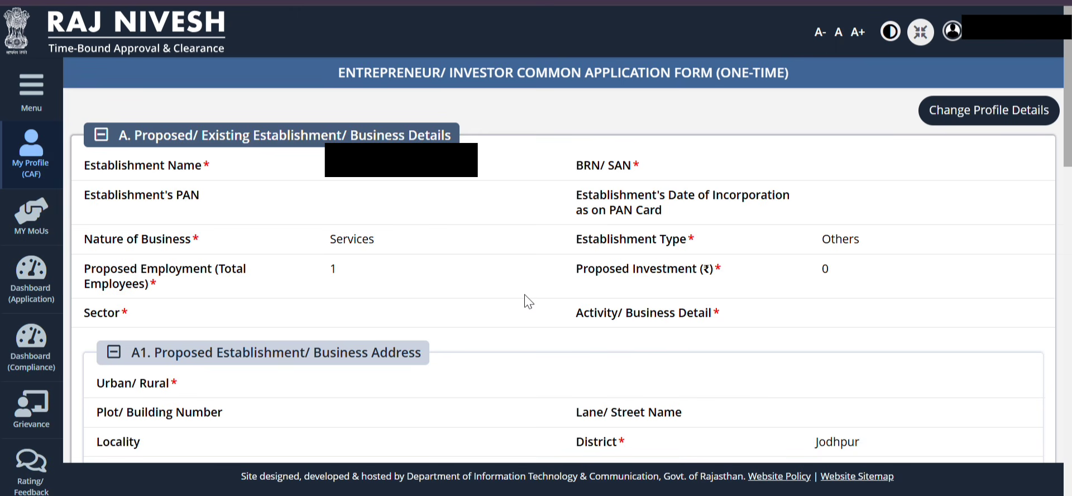
Step: Return to the Rajasthan Single Sign On dashboard and reopen the RAJNIVESH application
mouse_move(1000, 43)
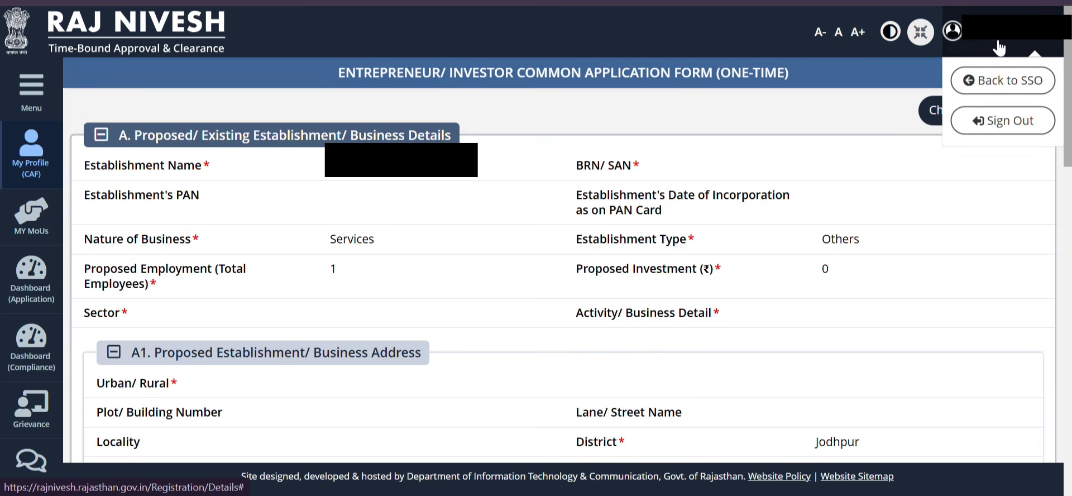
click(1001, 81)
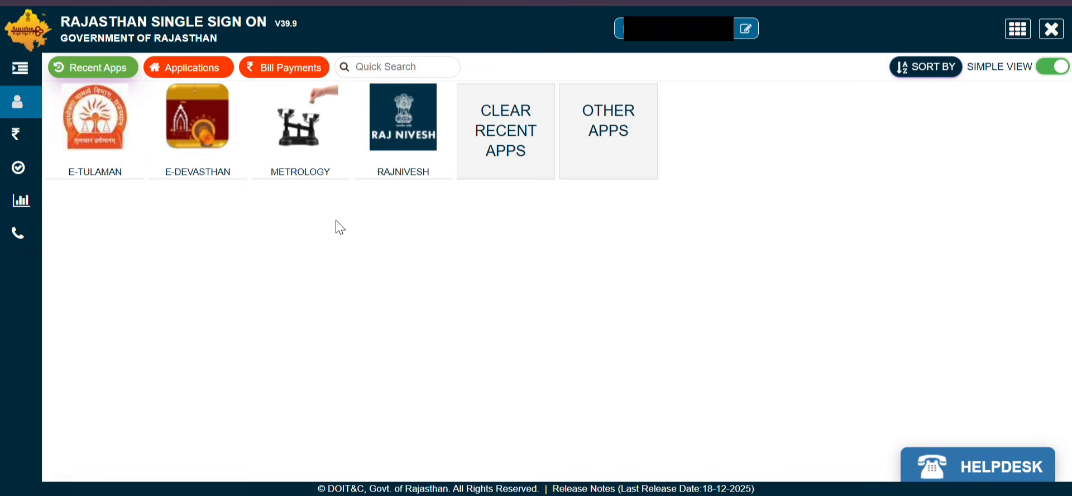
click(412, 161)
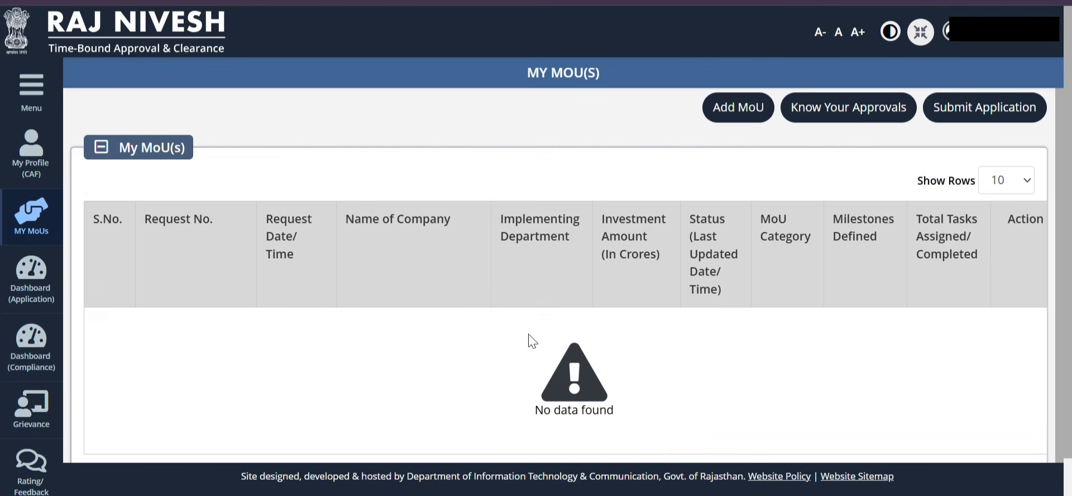
Step: Apply for Verification & Stamping of Weights & Measures (E-Tulaman) under Consumer Affairs [Legal Metrology], marking it as unrelated to any MoU
click(972, 108)
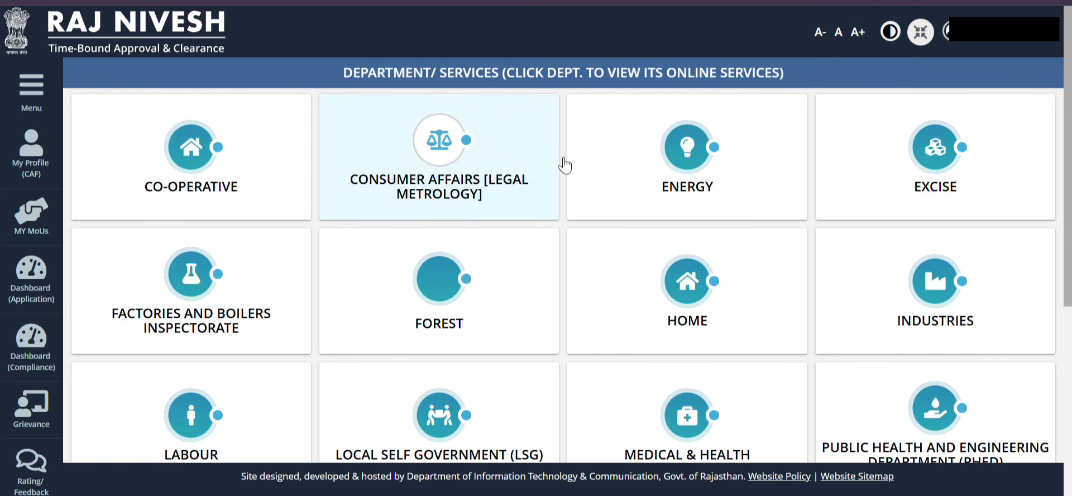
click(457, 193)
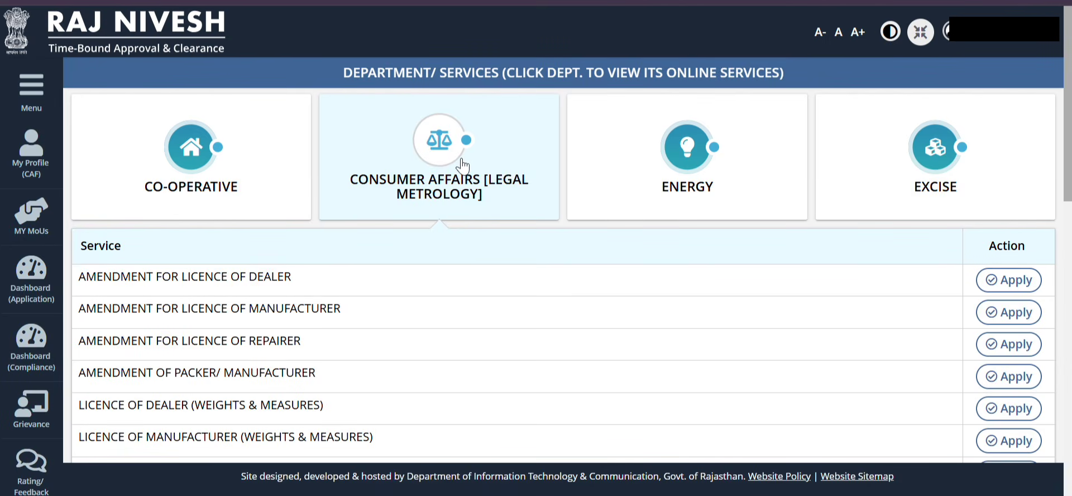
scroll(486, 270, down, 5)
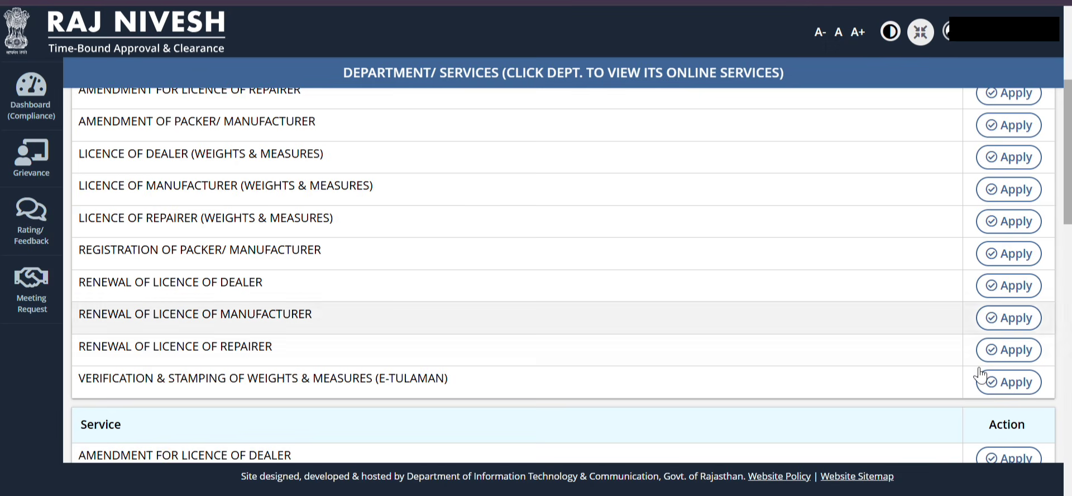
click(1005, 380)
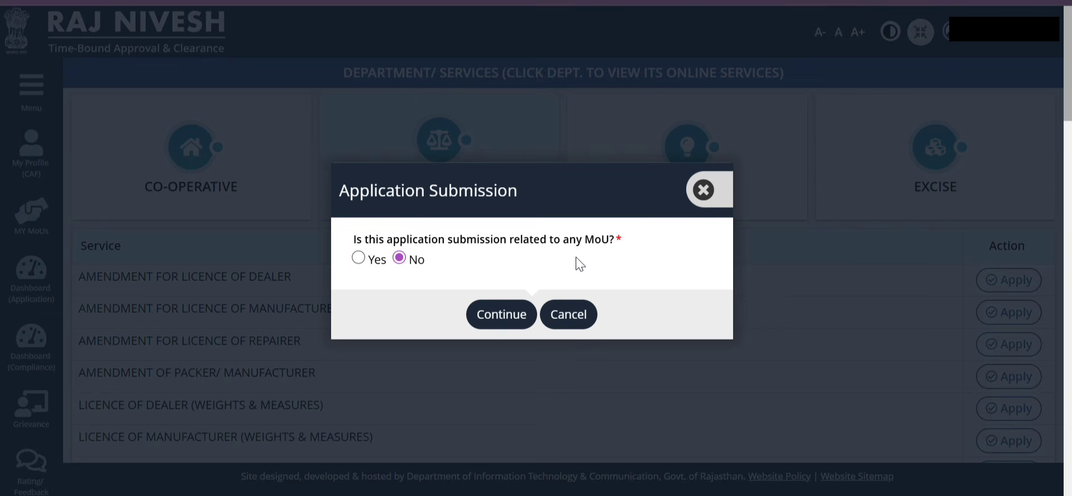
click(503, 317)
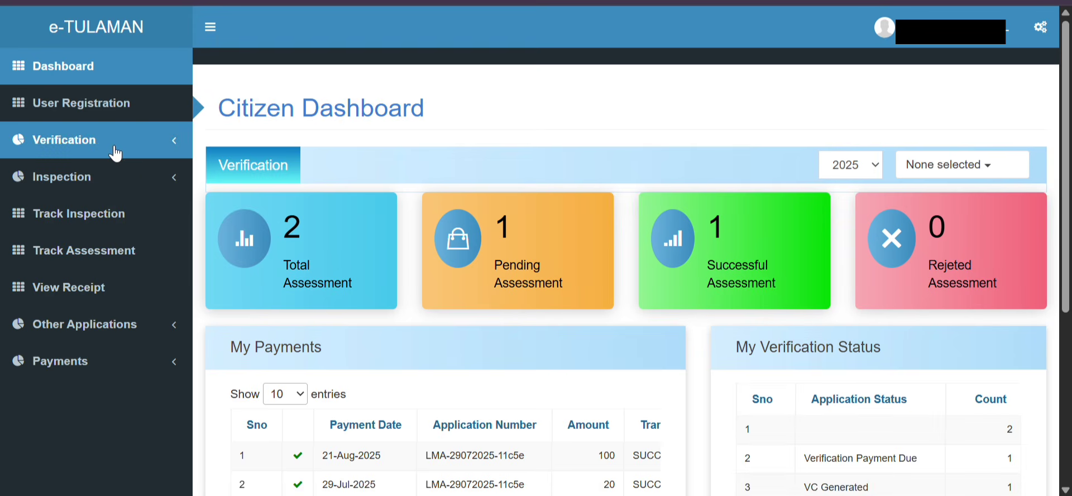
Step: Open a verification request of type Original / New Verification and try to paste the firm's OTR number
click(98, 151)
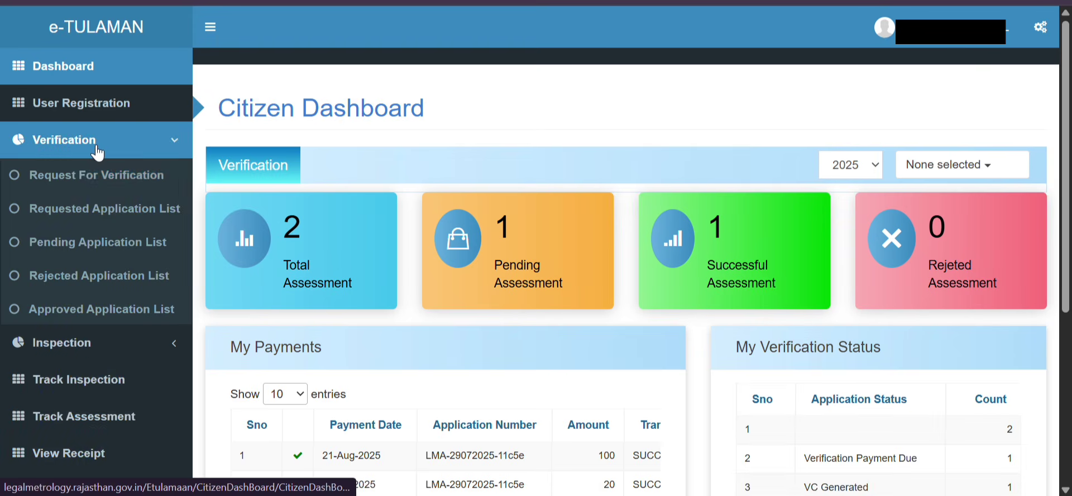
click(75, 176)
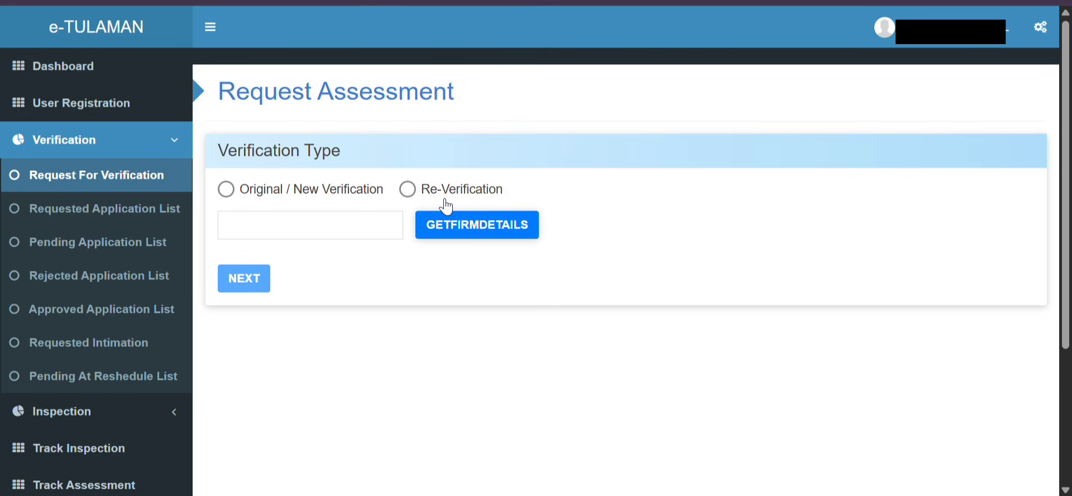
click(227, 193)
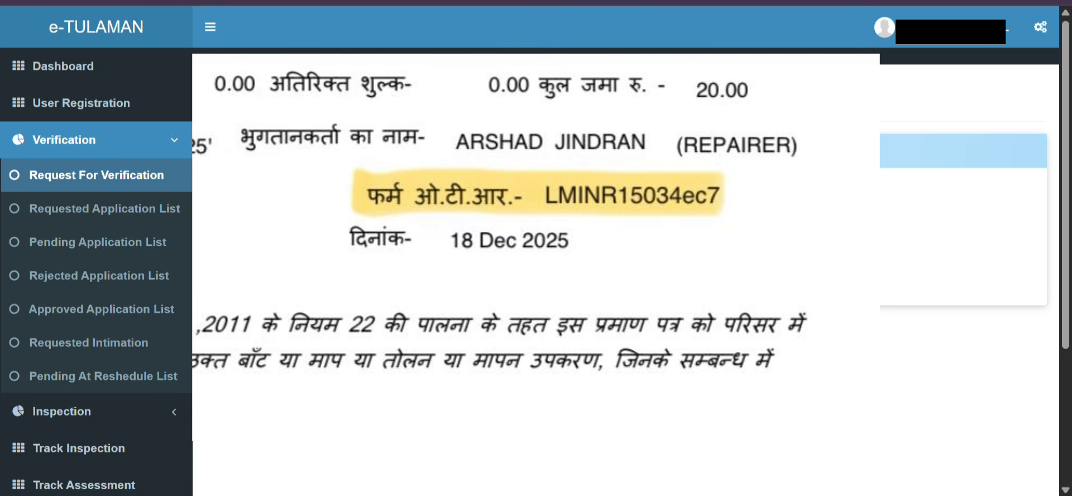
right_click(277, 227)
click(324, 322)
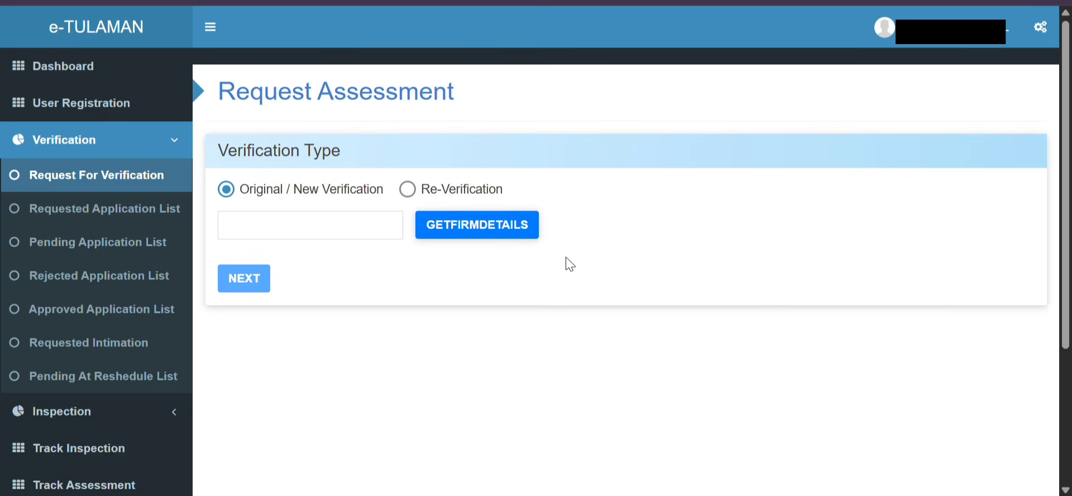
Step: Search Google for brn and open the Sanstha Aadhaar | Rajasthan website
click(1026, 2)
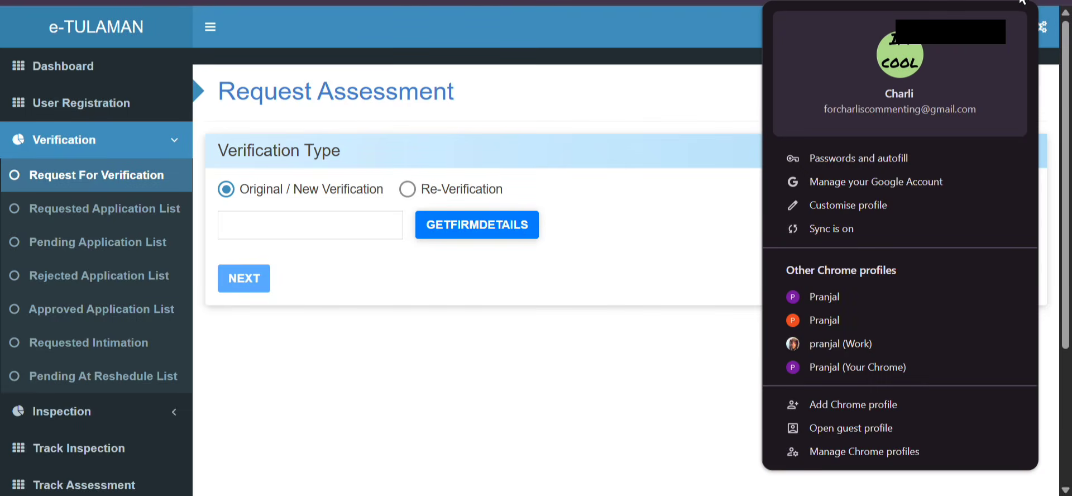
click(632, 248)
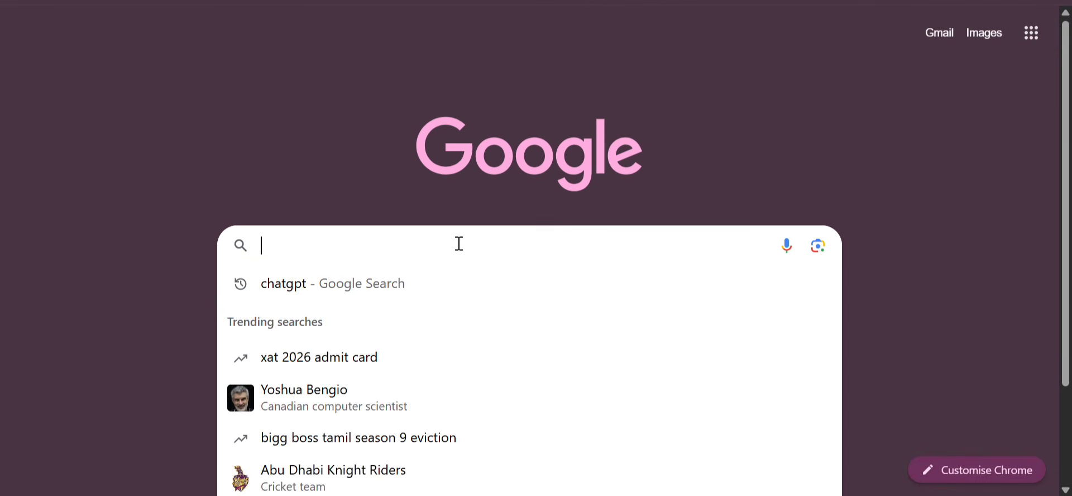
text(brn)
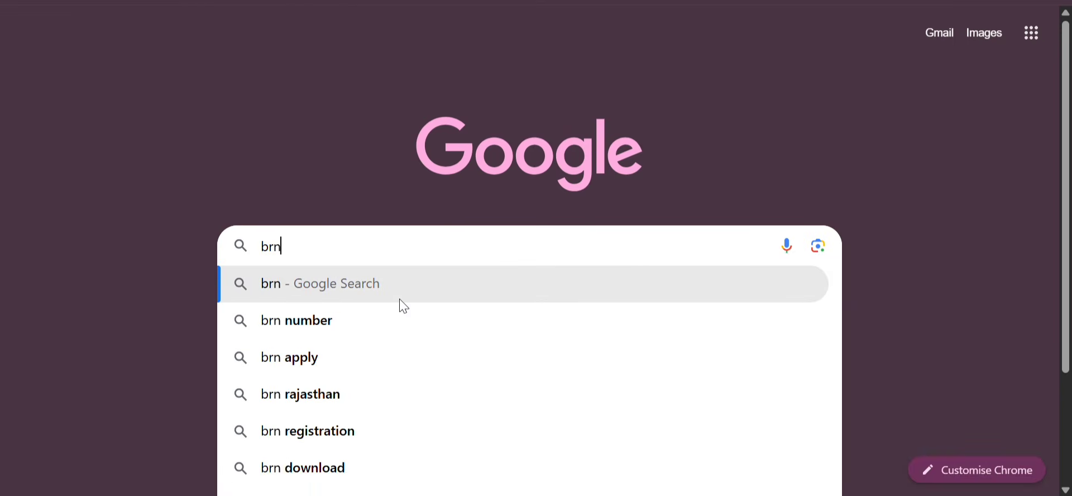
click(380, 284)
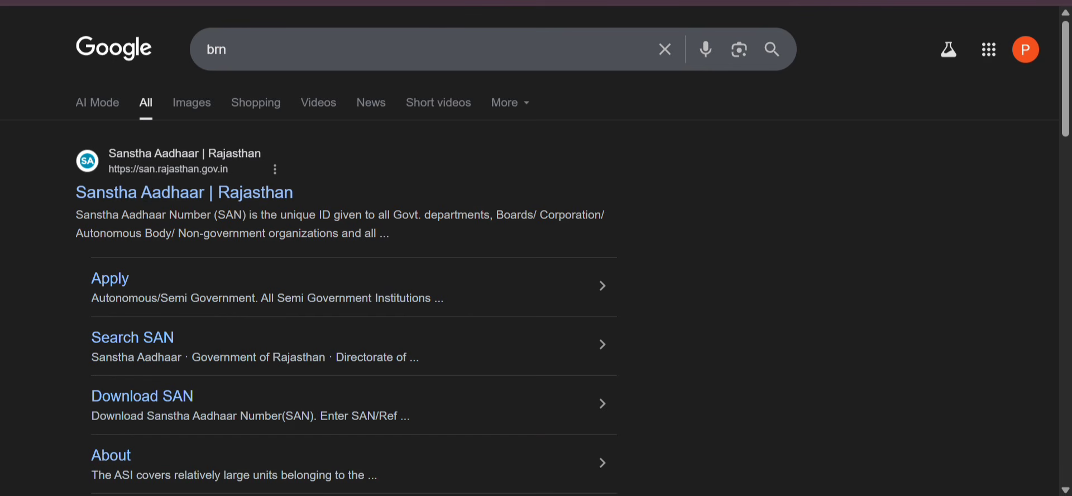
click(167, 202)
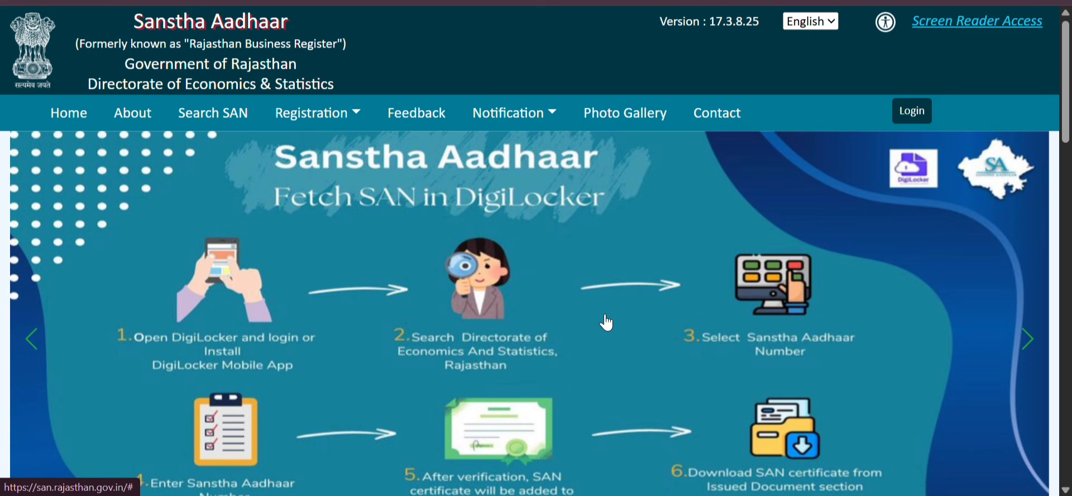
Step: Start a new Sanstha Aadhaar registration application for a FIRM
click(343, 124)
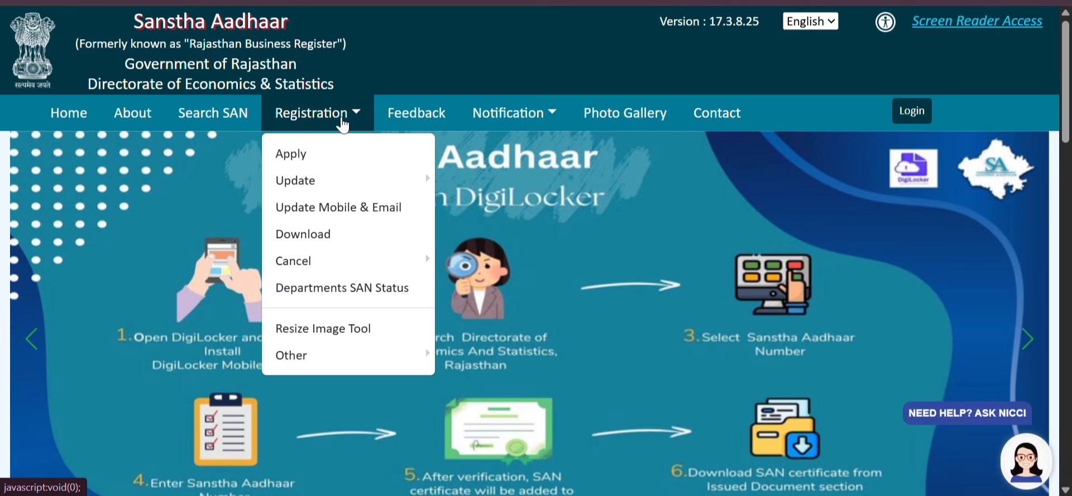
click(313, 160)
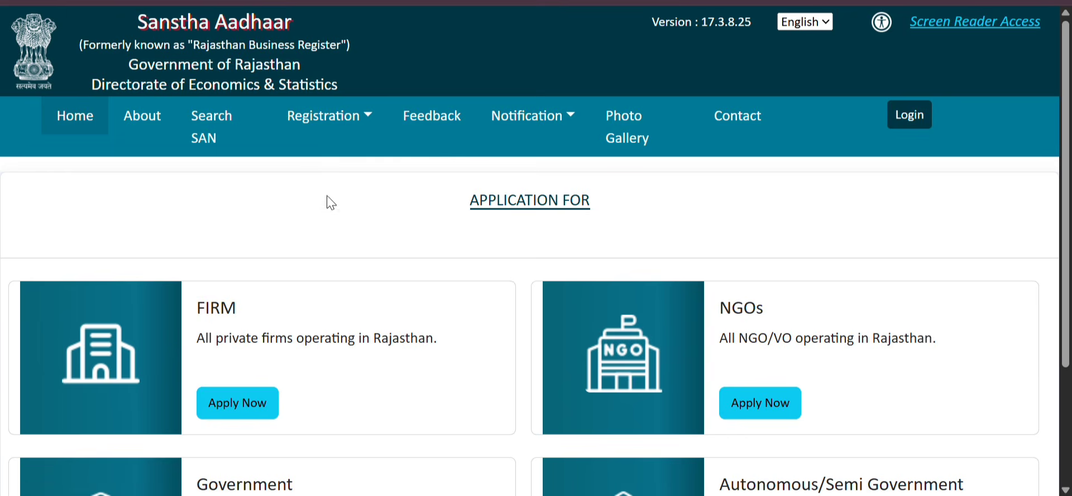
scroll(282, 350, down, 3)
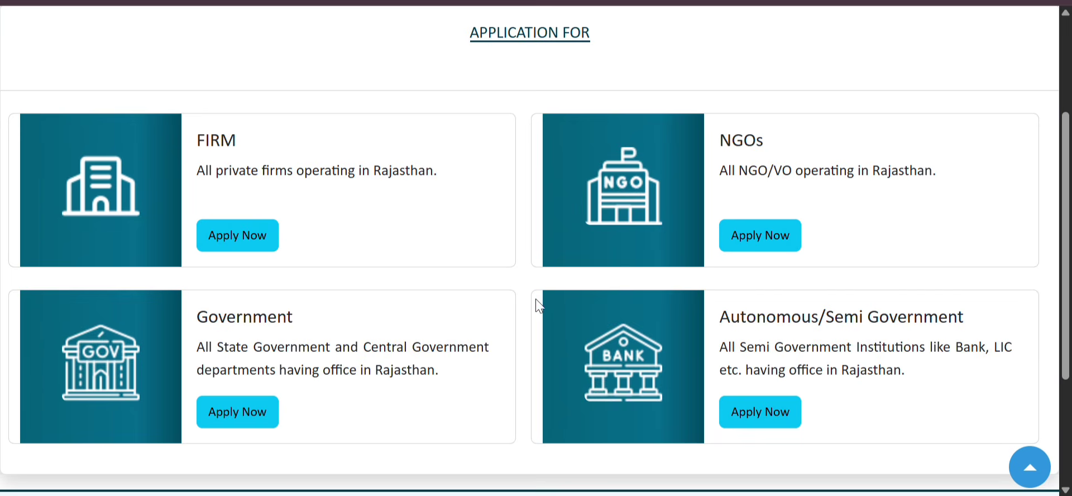
click(231, 240)
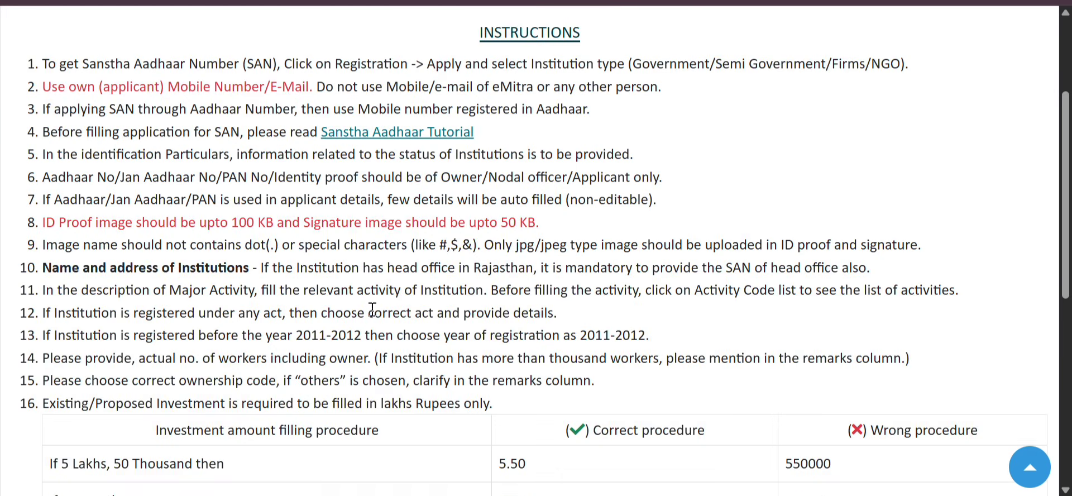
Step: Agree to the firm application's instructions and proceed to applicant authentication
scroll(371, 309, down, 5)
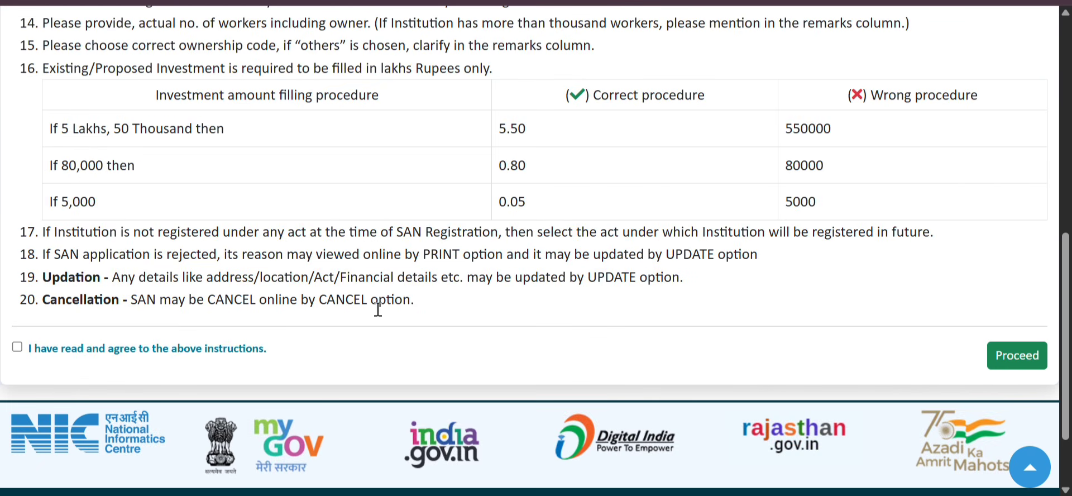
click(17, 347)
click(1017, 355)
Step: Authenticate the applicant with the mobile number, email ID and captcha, and submit the OTP
scroll(1002, 356, up, 3)
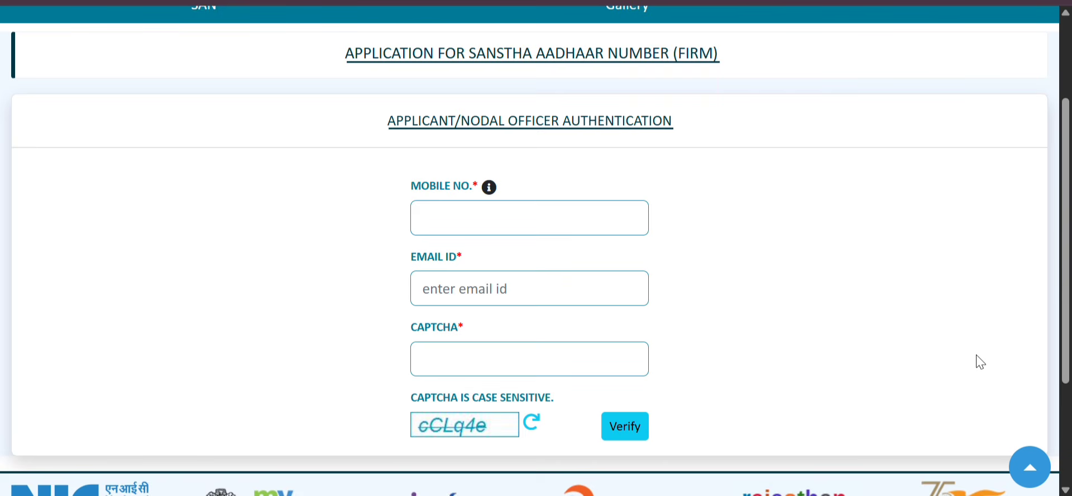
scroll(980, 362, up, 3)
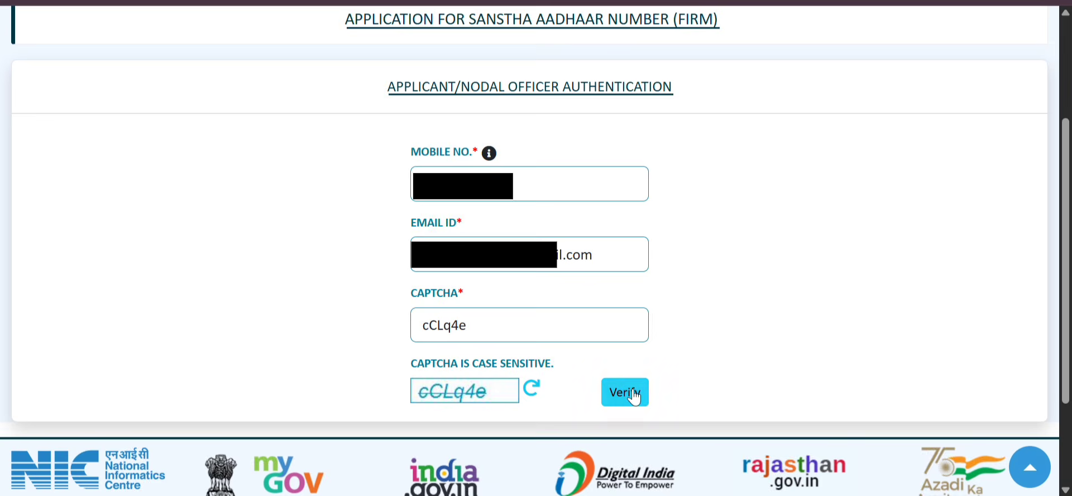
click(633, 391)
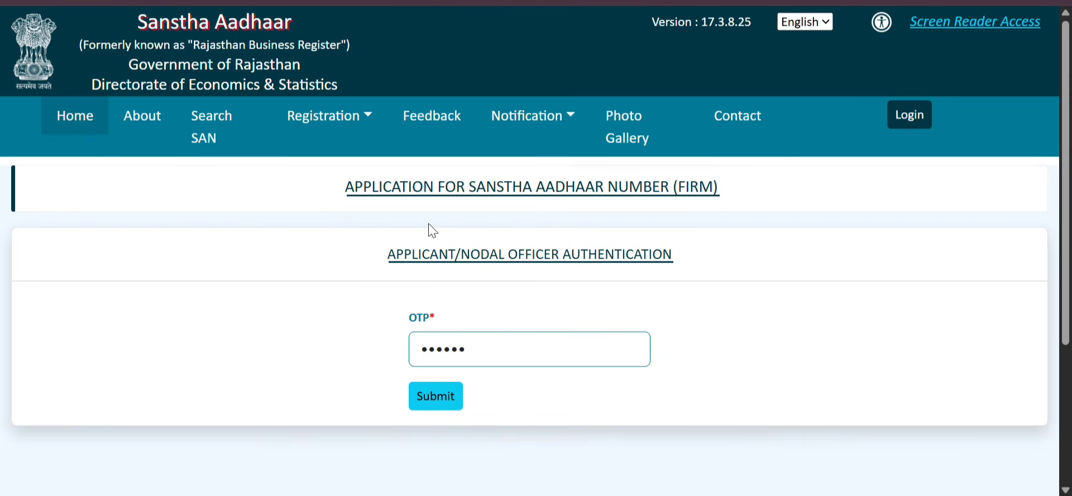
click(433, 398)
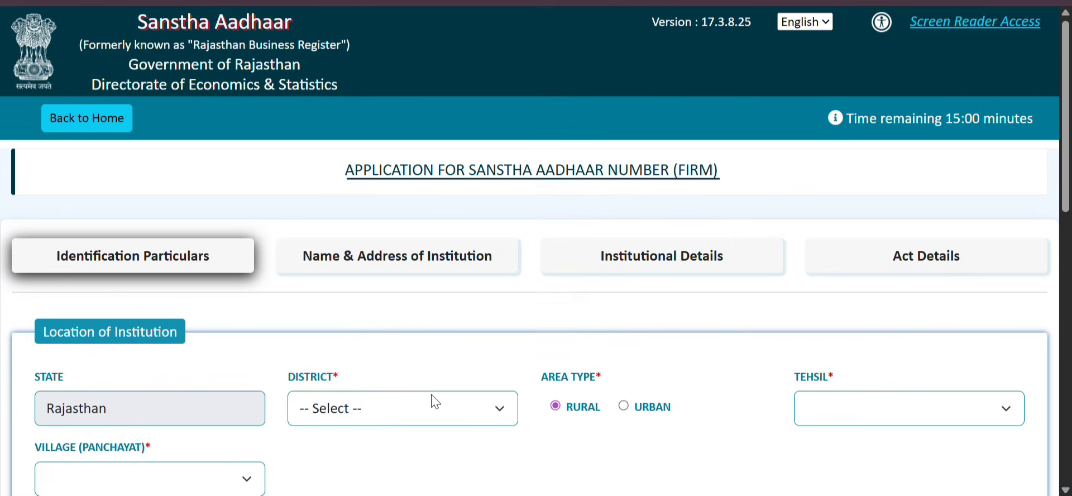
Step: Set the institution's location to district JODHPUR and tehsil KUDI BHAGTANI, keeping the area type RURAL
scroll(424, 363, down, 2)
scroll(433, 351, down, 1)
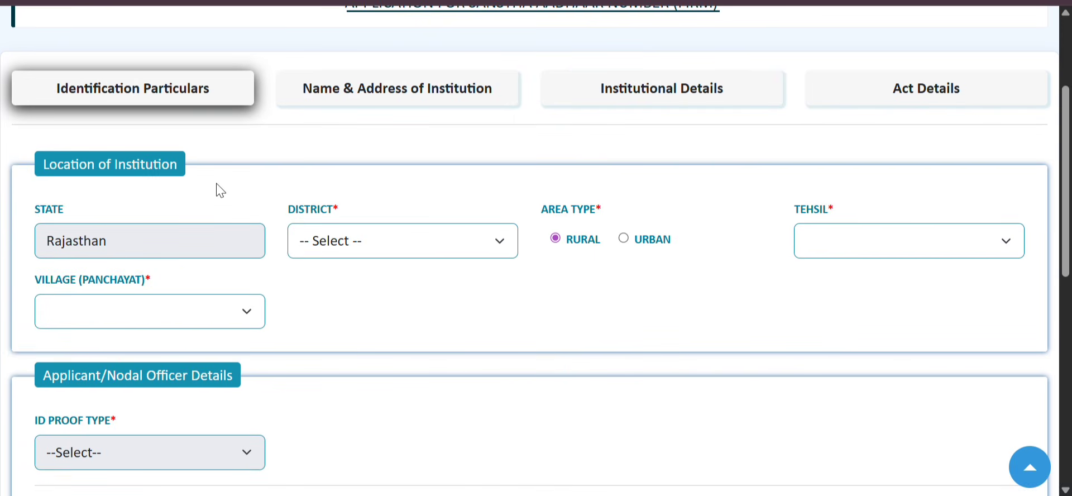
click(500, 240)
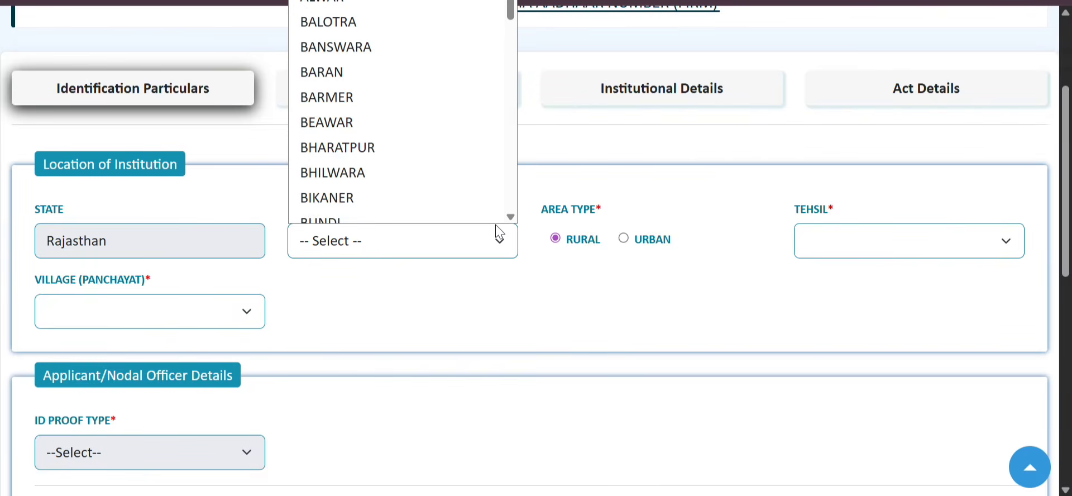
scroll(454, 108, down, 10)
scroll(450, 115, up, 5)
click(407, 172)
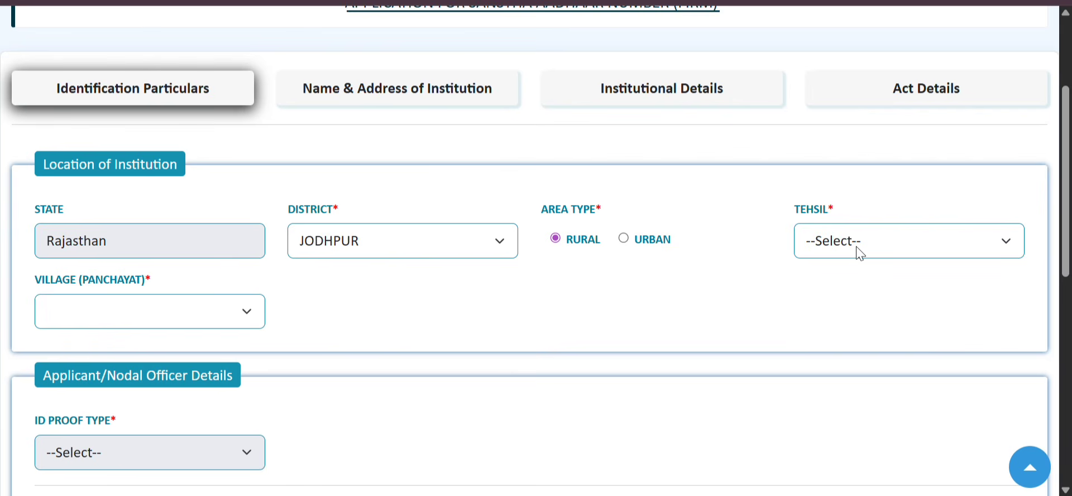
click(858, 251)
scroll(833, 175, down, 5)
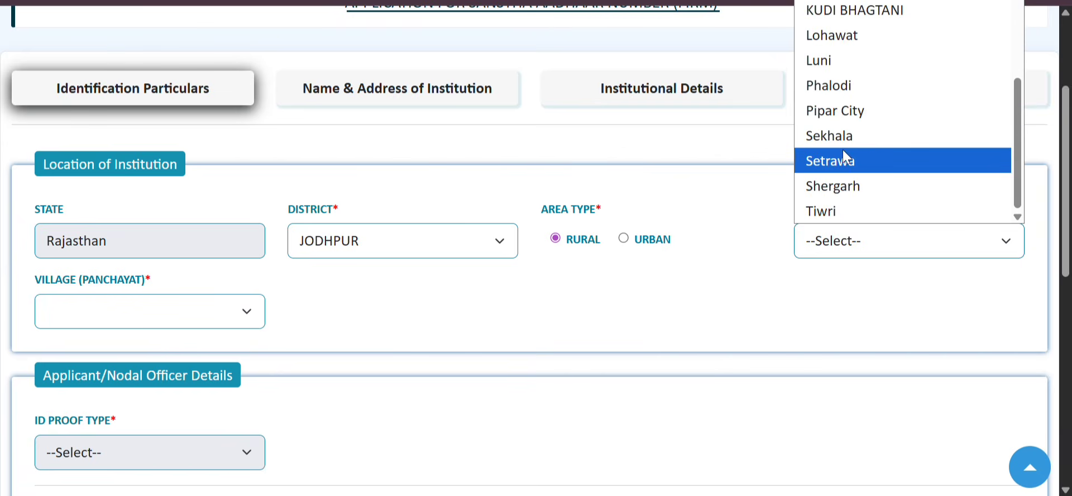
click(864, 17)
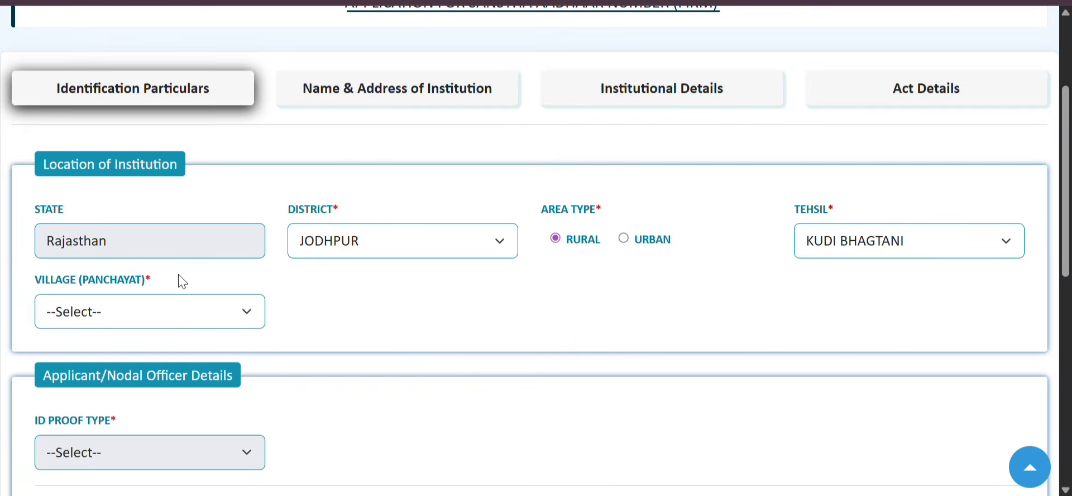
Step: Set the institution's village (panchayat) to sangriya (Sangariya)
click(189, 311)
scroll(180, 287, down, 4)
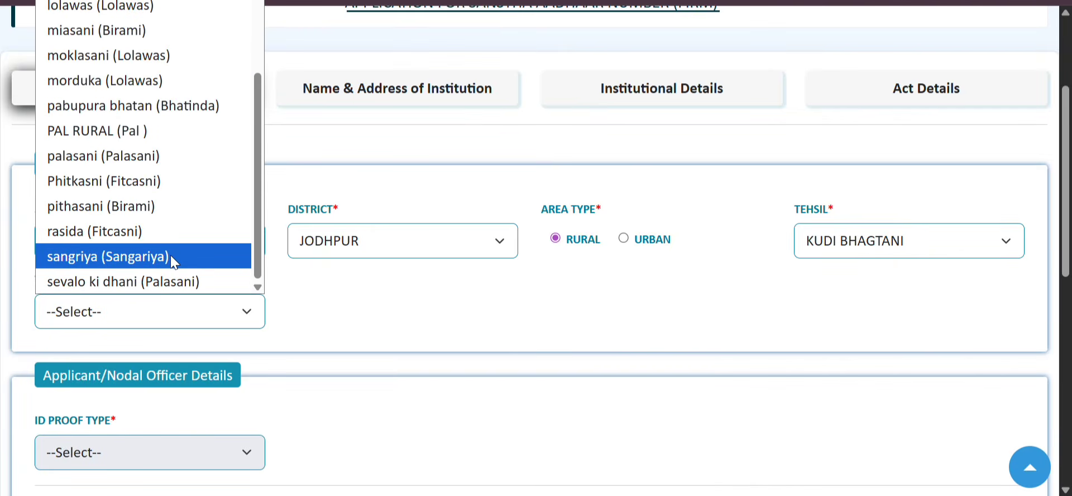
click(171, 256)
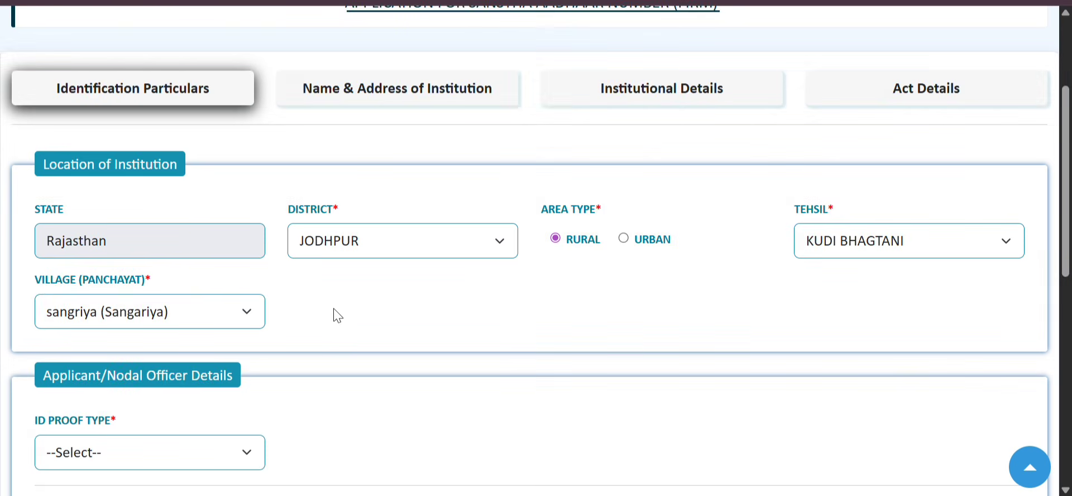
Step: Choose Aadhaar Card as the applicant's ID proof type, enter the Aadhaar number and request an OTP
scroll(335, 312, down, 4)
click(241, 202)
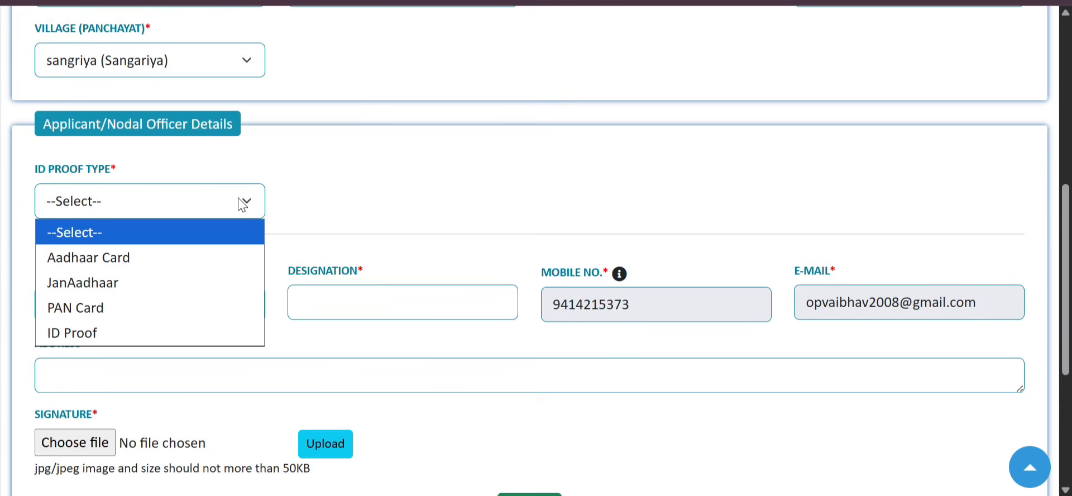
click(172, 258)
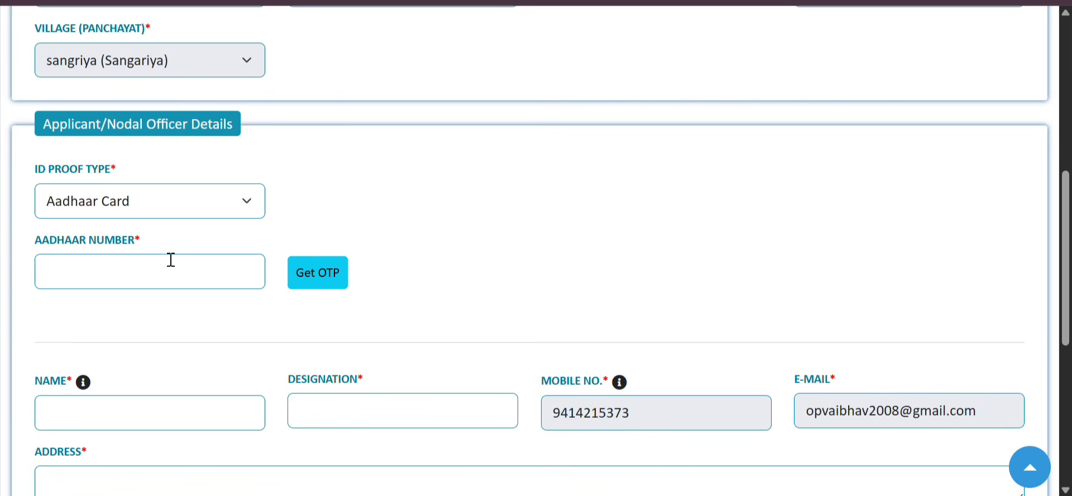
click(160, 275)
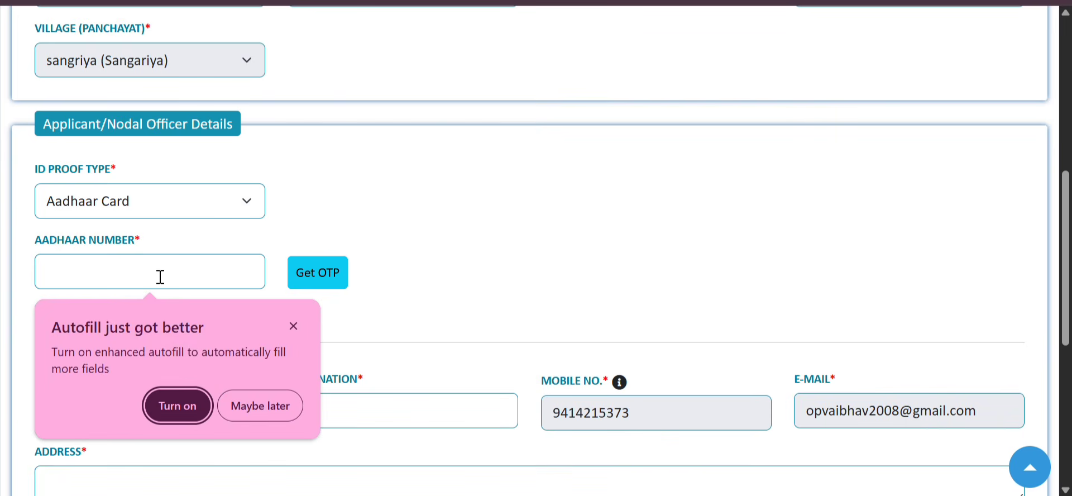
key(ctrl+v)
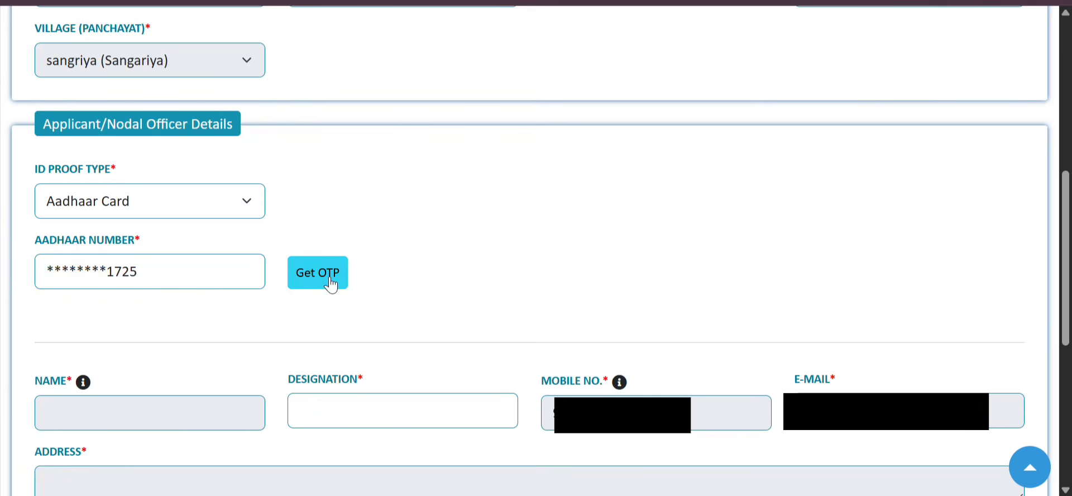
click(330, 282)
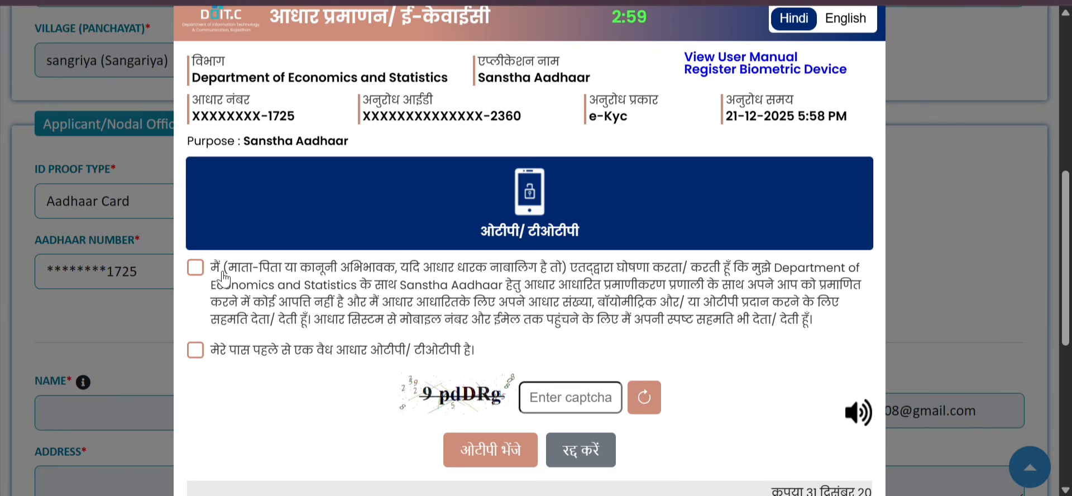
Step: Accept the Aadhaar e-KYC consent declaration, enter the captcha and have the OTP sent
click(195, 268)
click(539, 385)
text(9pdDRg)
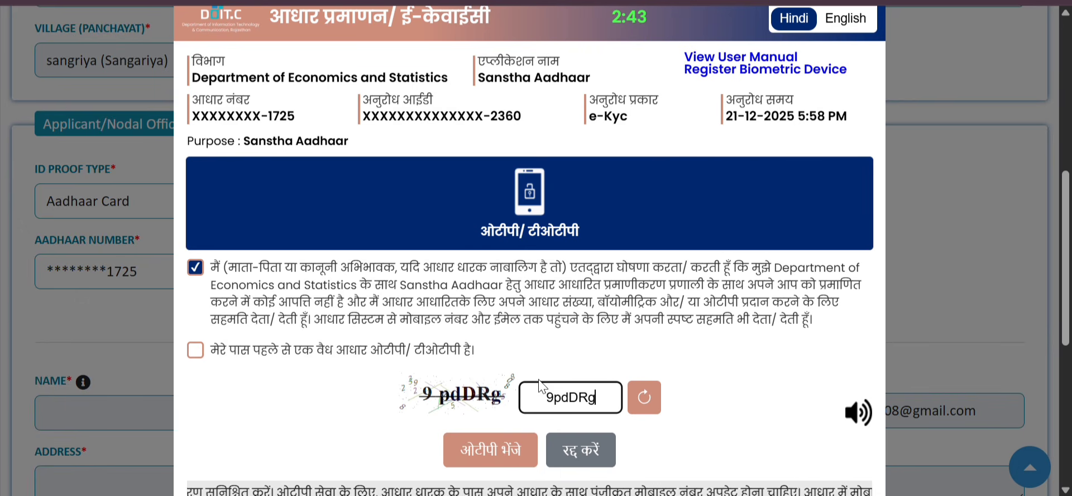
click(483, 448)
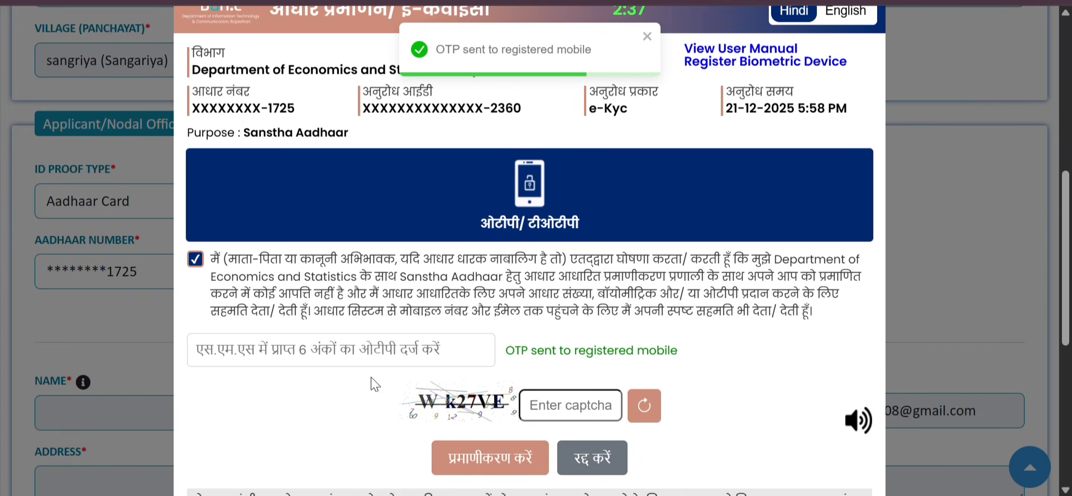
Step: Authenticate the Aadhaar e-KYC with the received OTP and the captcha, and acknowledge the verification
click(346, 342)
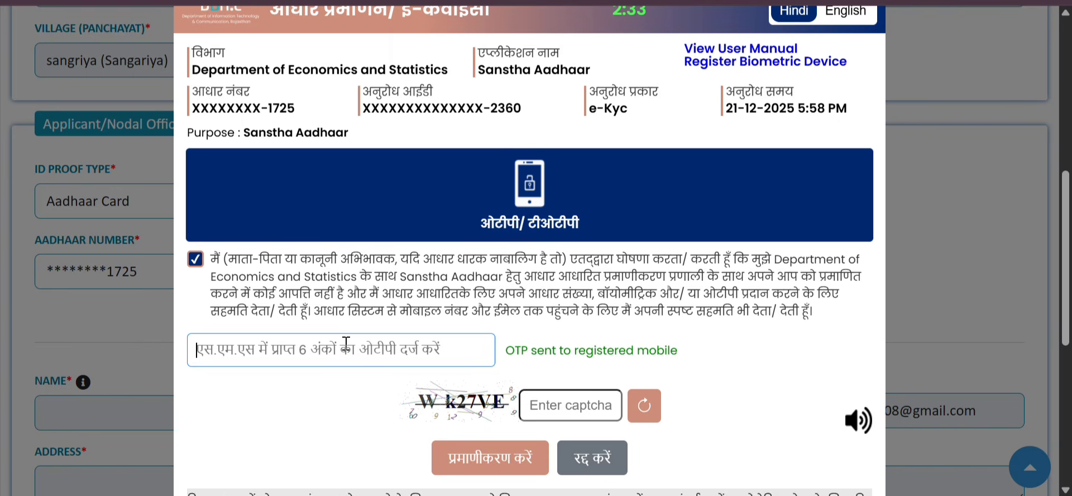
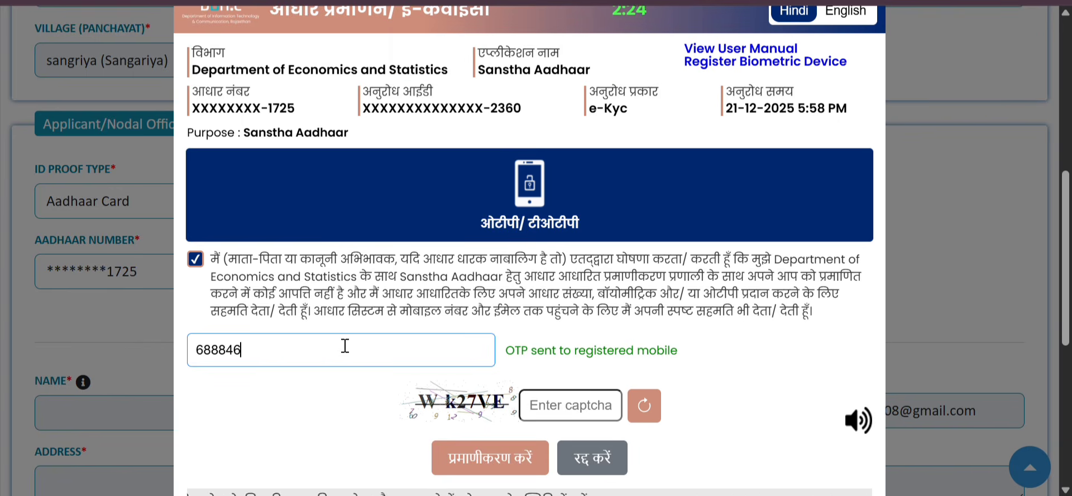
click(464, 460)
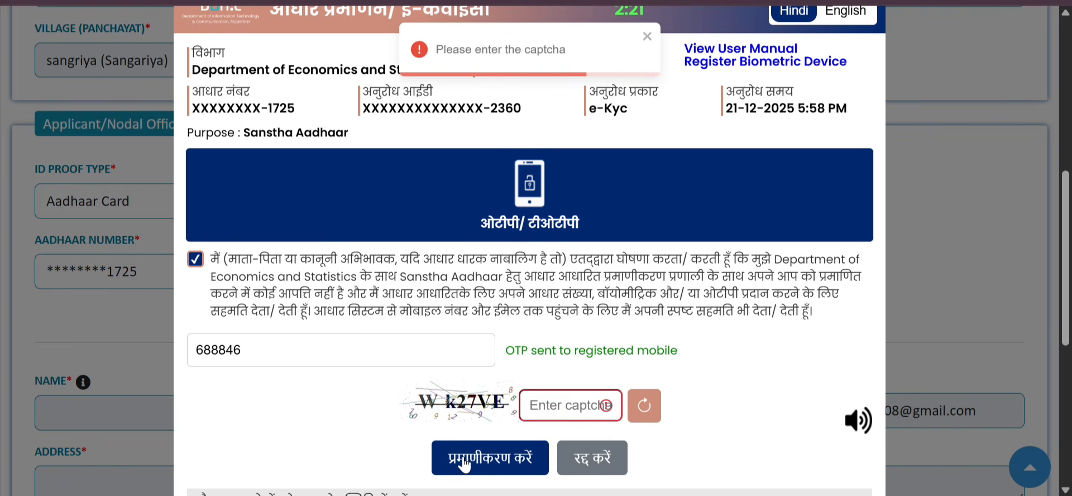
click(571, 405)
text(Wk27VE)
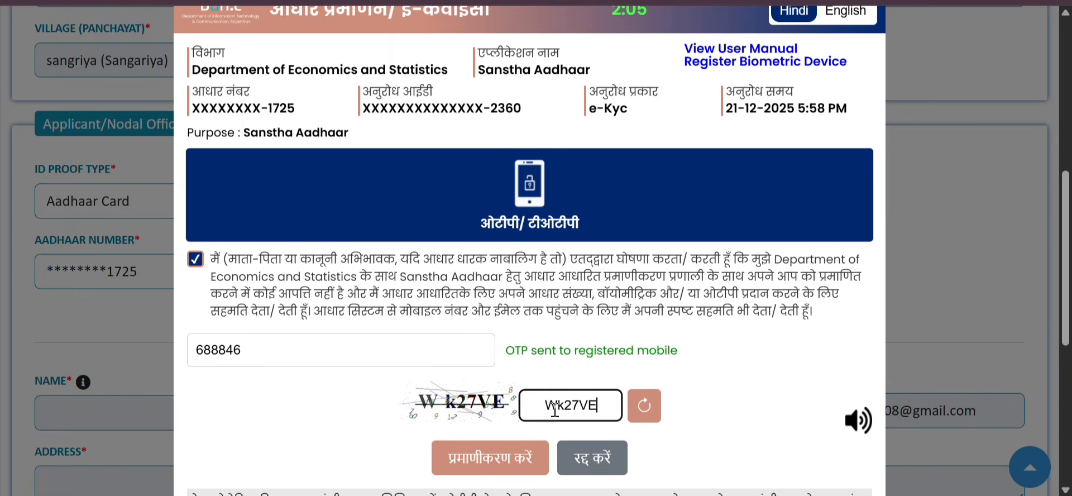
click(488, 463)
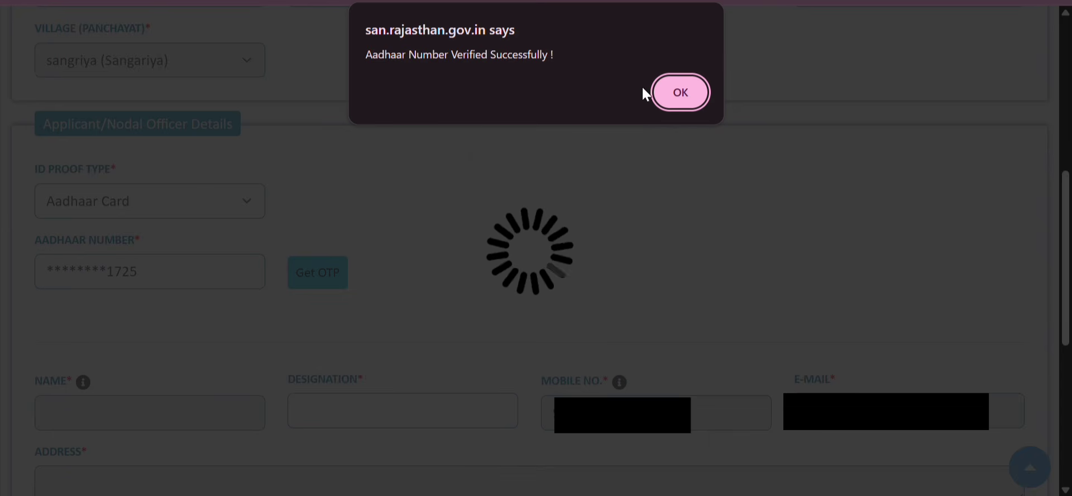
click(673, 93)
Step: Enter MANAGER as the applicant's designation and continue to the institution's name and address details
scroll(648, 168, down, 4)
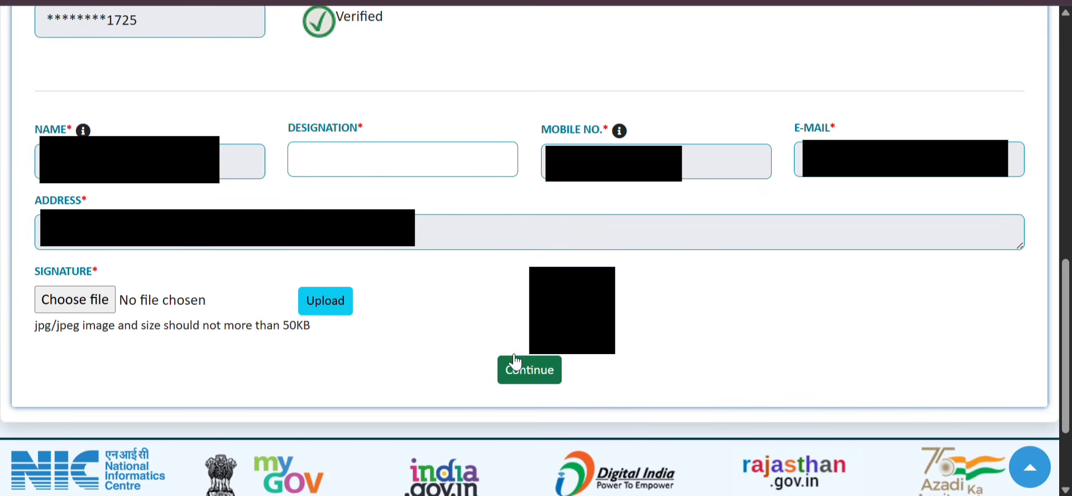
click(381, 159)
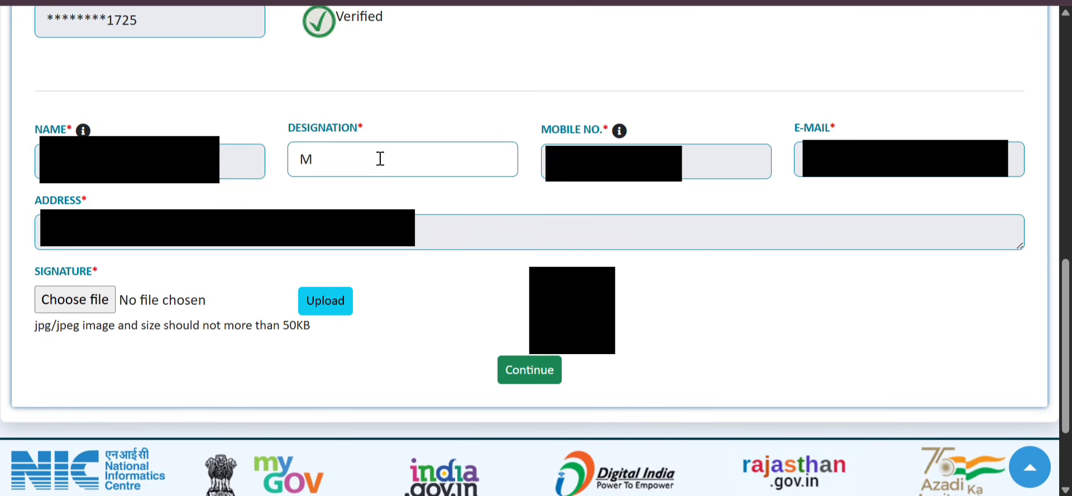
text(MANAGER)
click(527, 370)
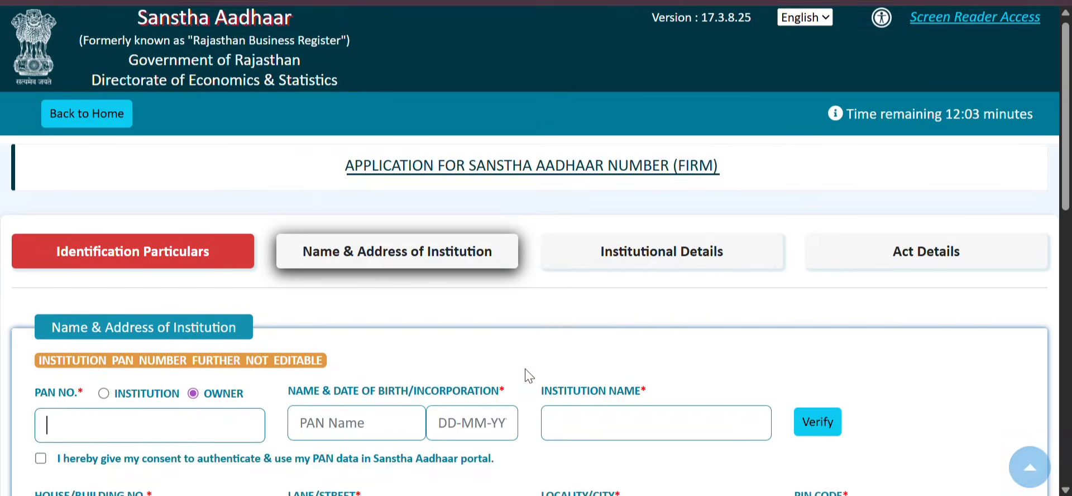
Step: Give consent to authenticate and use the PAN data in the Sanstha Aadhaar portal, keeping the PAN type OWNER
scroll(527, 373, down, 3)
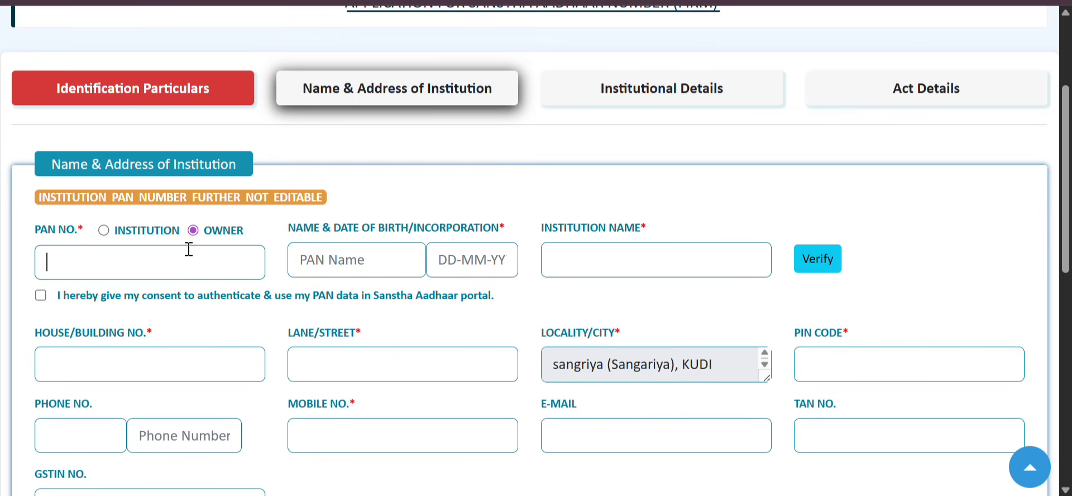
scroll(142, 260, down, 2)
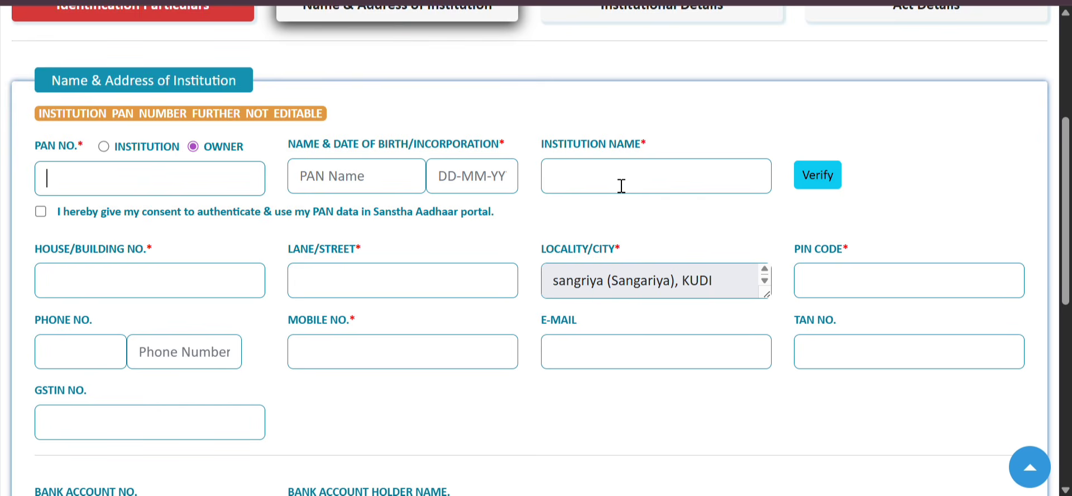
click(40, 211)
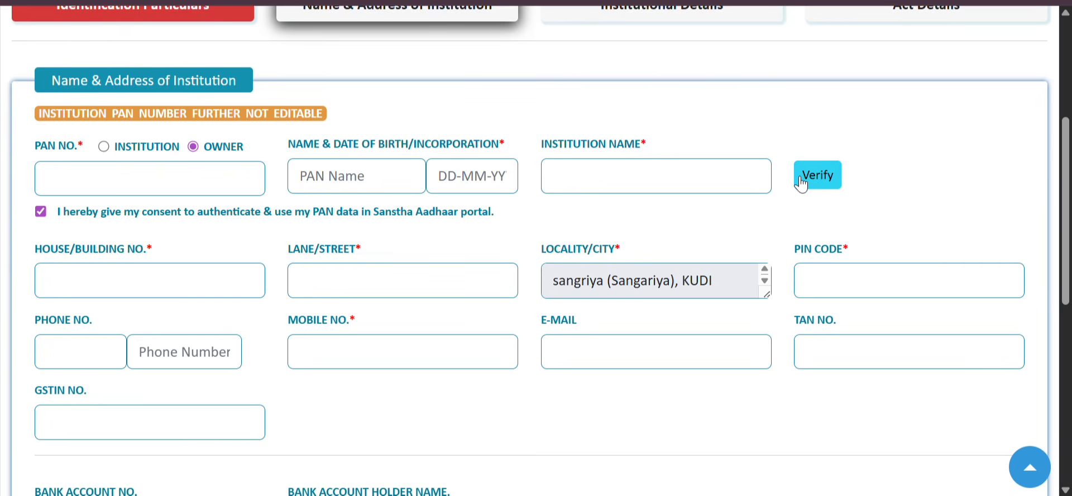
Step: Examine the institution's address, contact, GSTIN, bank account and head office fields
click(156, 289)
scroll(735, 325, down, 3)
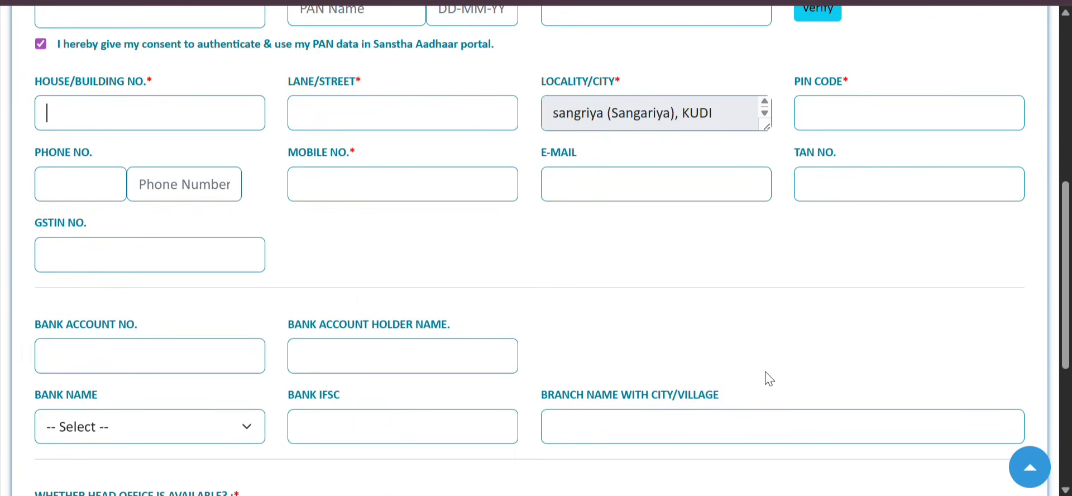
scroll(327, 302, down, 3)
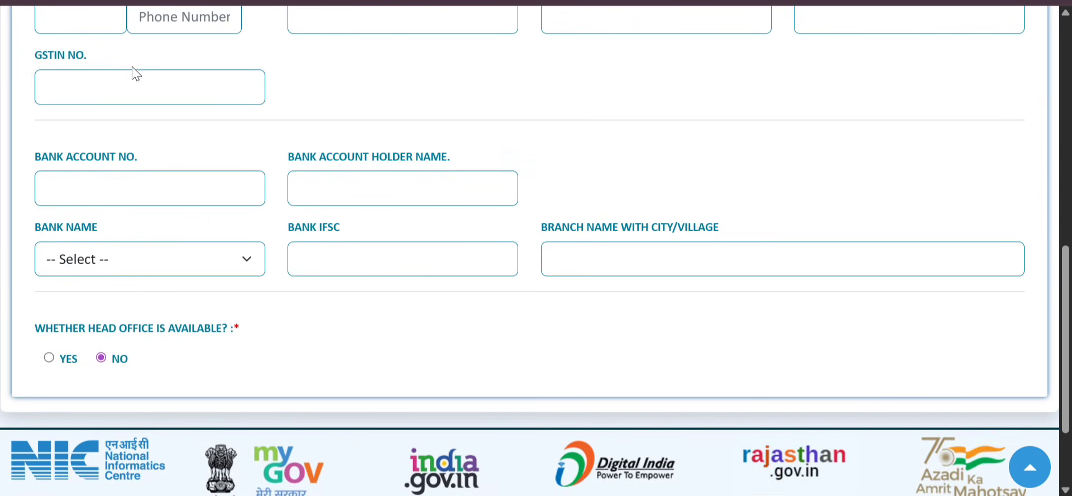
scroll(491, 290, down, 2)
scroll(497, 282, up, 3)
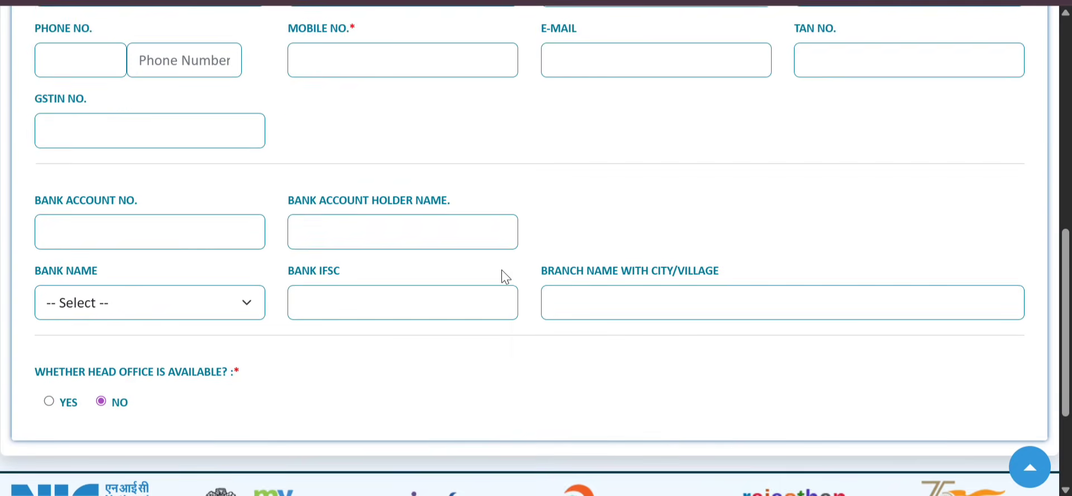
scroll(534, 287, up, 10)
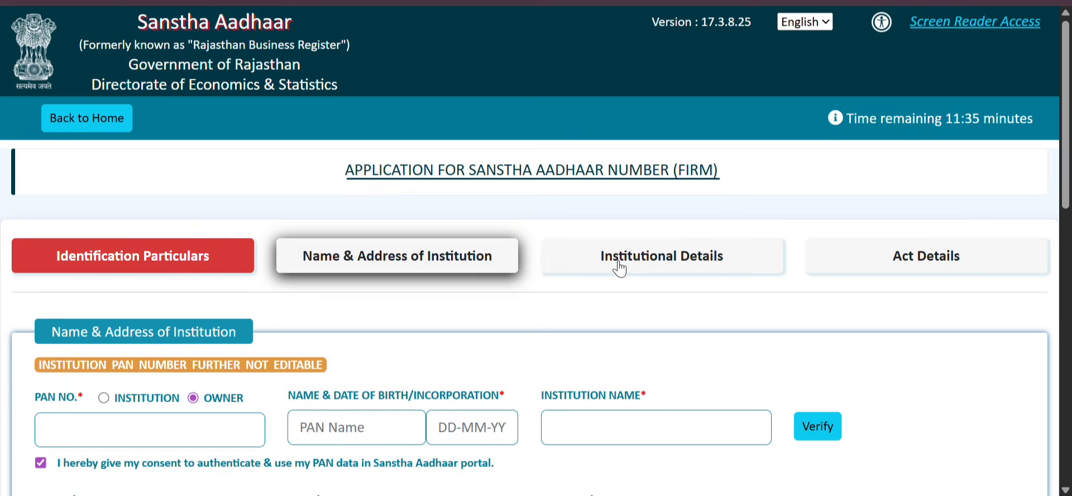
Step: In the institutional details, set the establishment type to fixed structure inside household and the nature of operation to Casual
click(619, 268)
scroll(621, 269, down, 3)
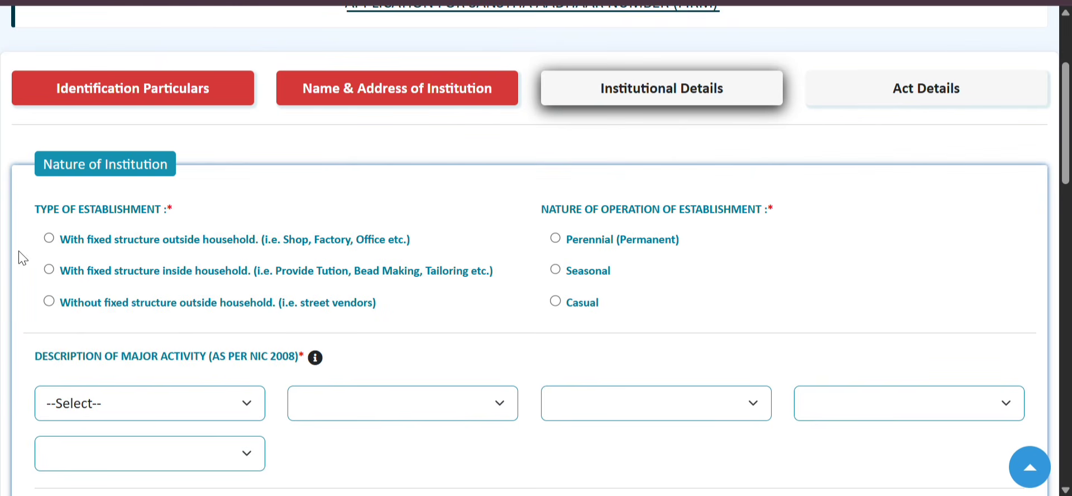
click(49, 270)
Step: Set the first two levels of the major activity description (NIC 2008) to Education
scroll(558, 310, down, 5)
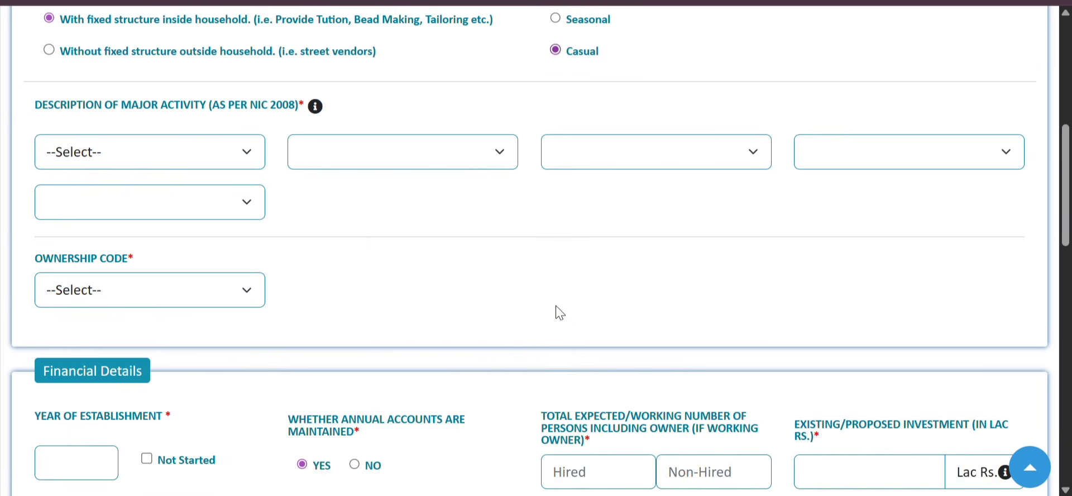
click(233, 162)
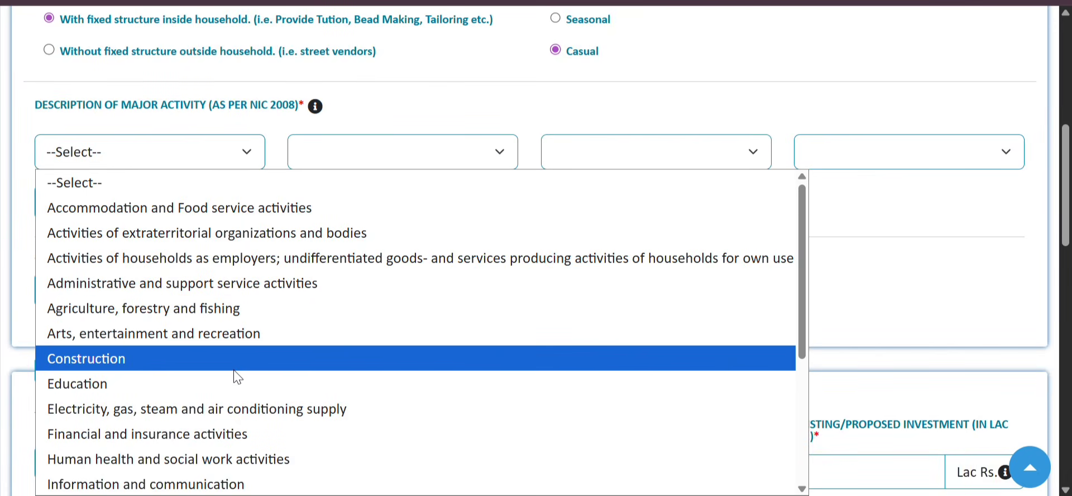
scroll(235, 375, down, 3)
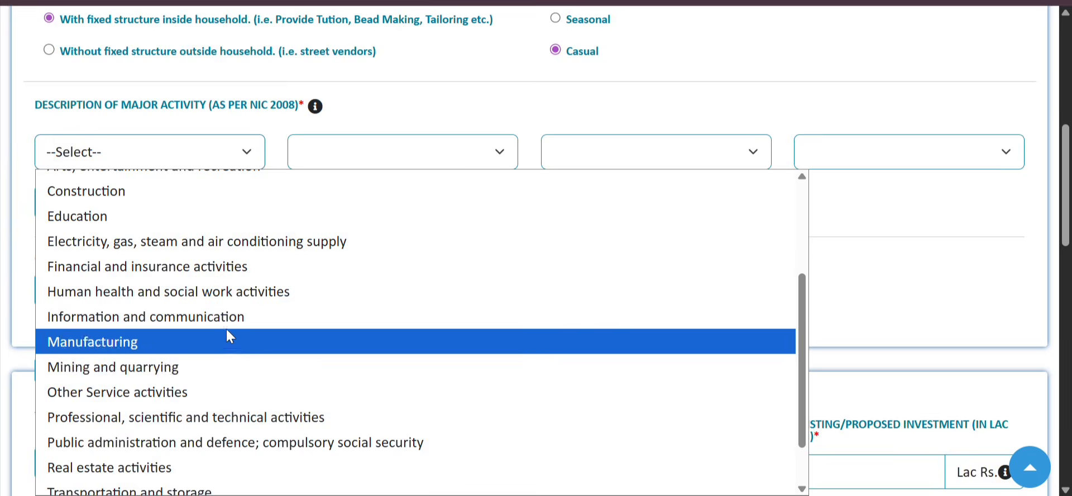
click(202, 216)
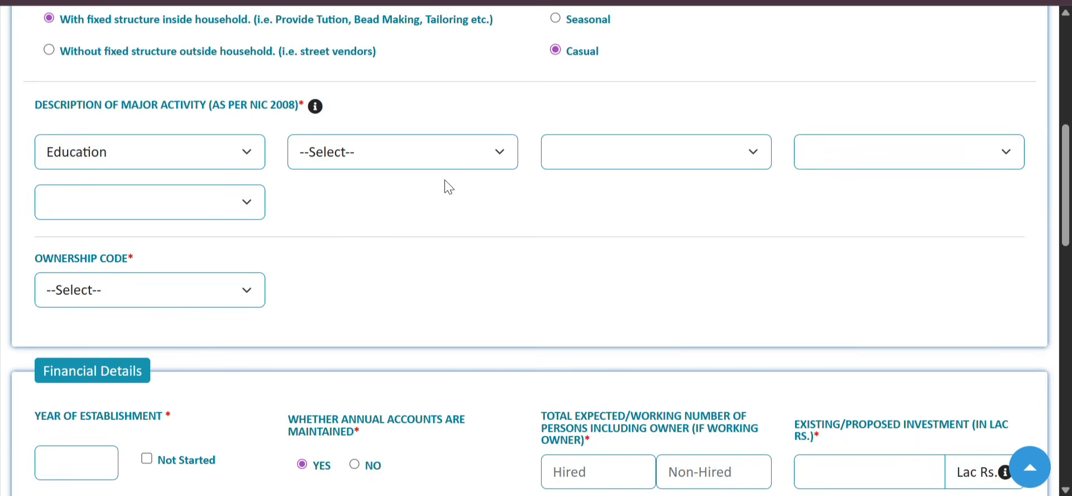
click(500, 155)
click(391, 208)
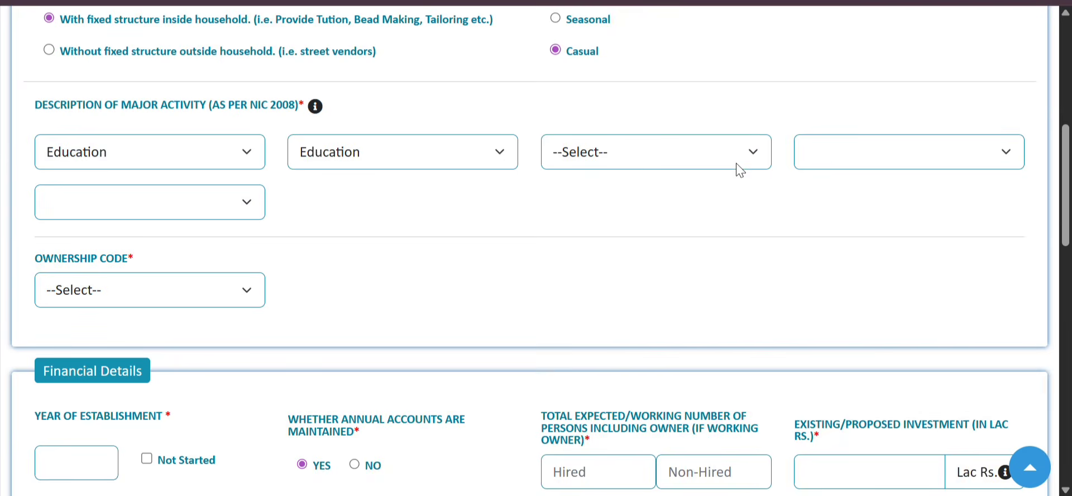
Step: Narrow the major activity to Other education, Other education n.e.c. and Other educational services n.e.c
click(740, 169)
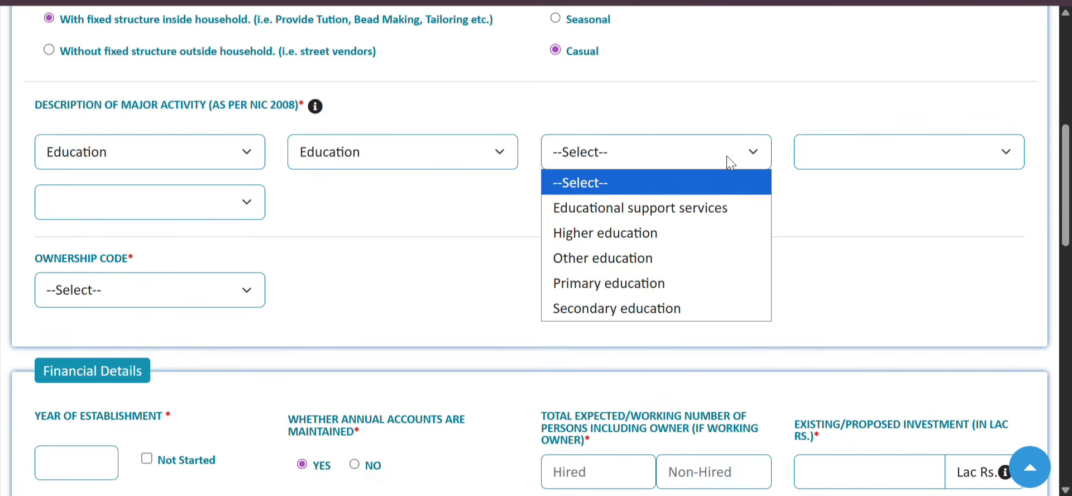
click(651, 262)
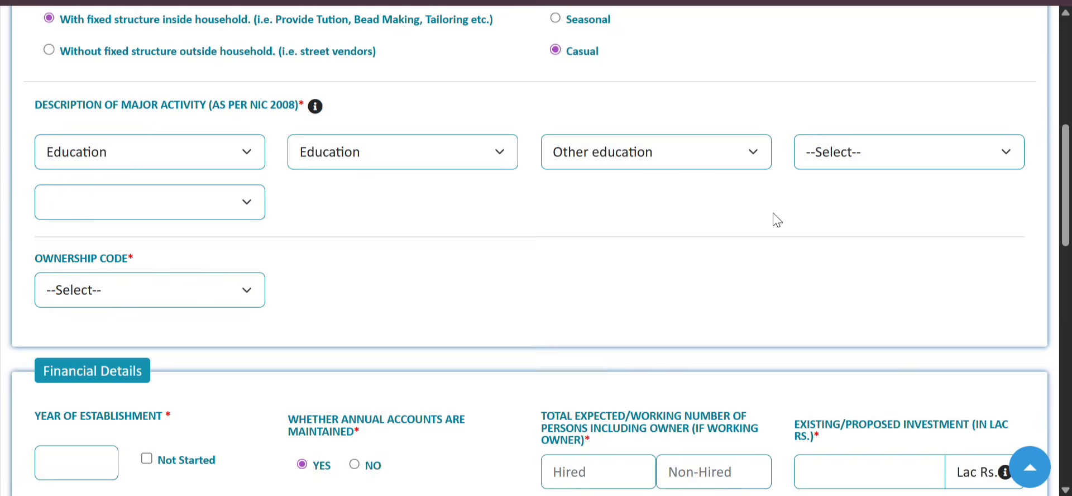
click(846, 159)
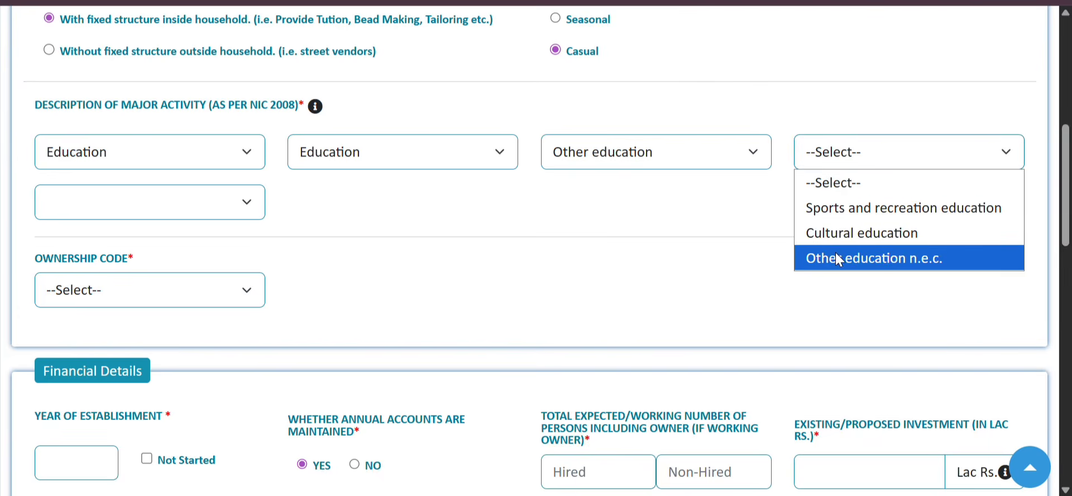
click(836, 256)
click(221, 200)
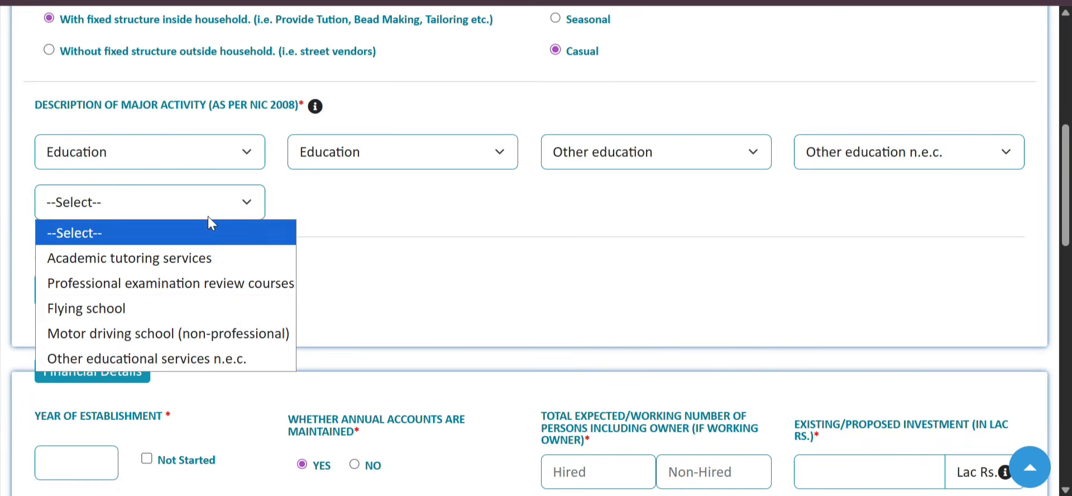
click(185, 354)
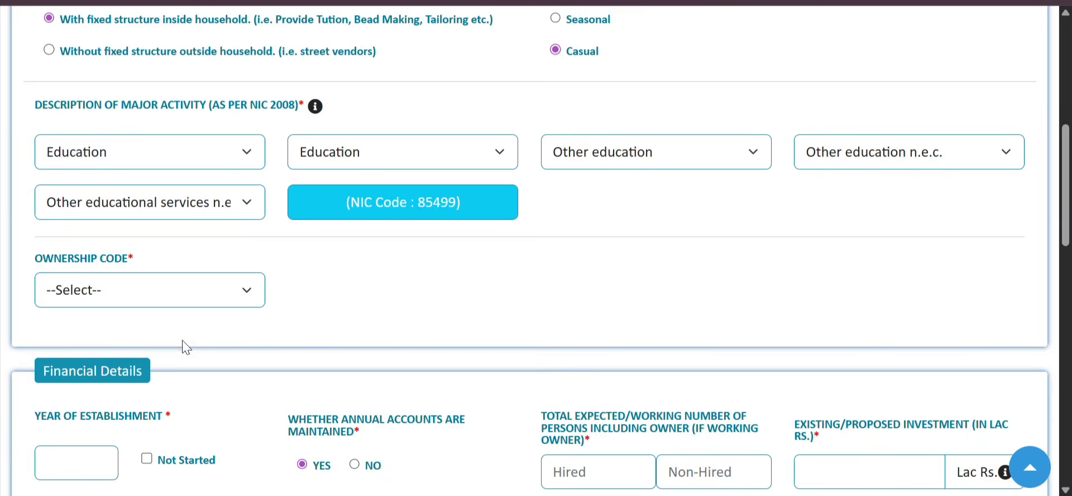
Step: Set the ownership code in the institutional details to Others
click(204, 299)
click(152, 259)
scroll(335, 309, down, 5)
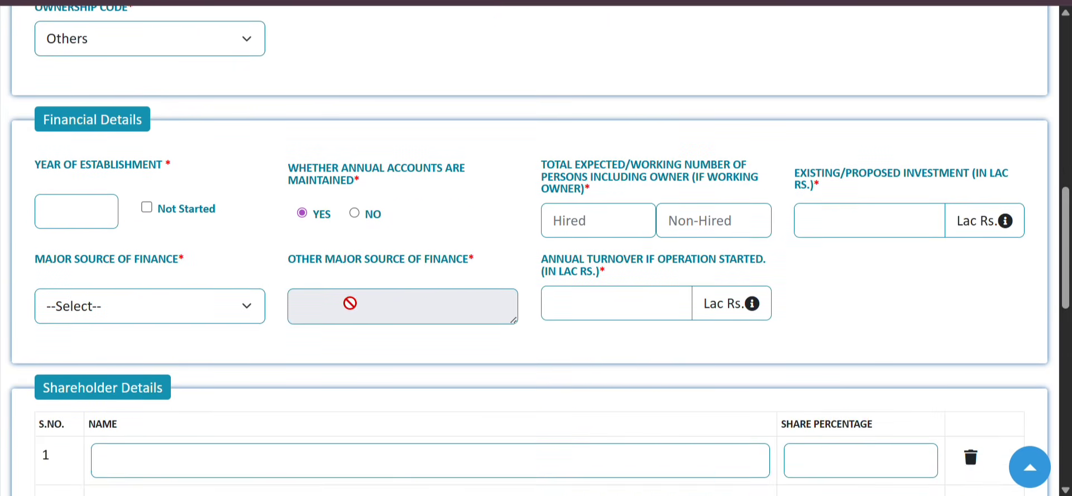
Step: Fill in the financial details: not started, annual accounts not maintained, 1 hired person, 00 lakh investment, and Others as the major finance source
click(147, 207)
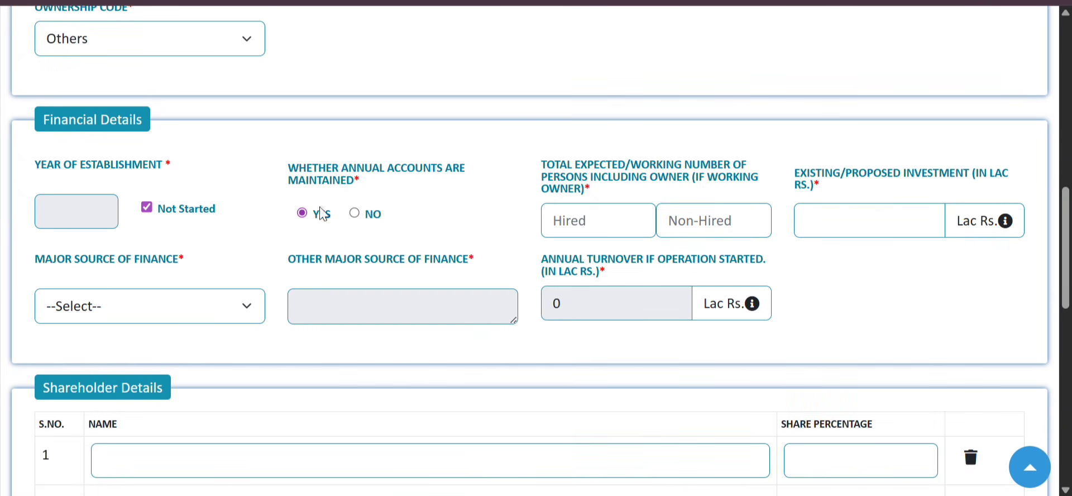
click(355, 214)
text(1)
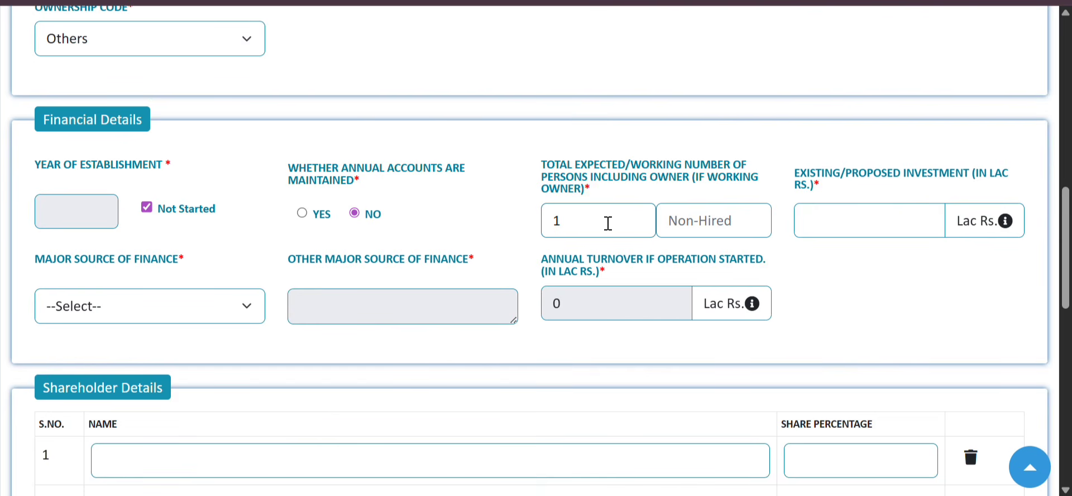
click(869, 219)
text(00)
click(205, 307)
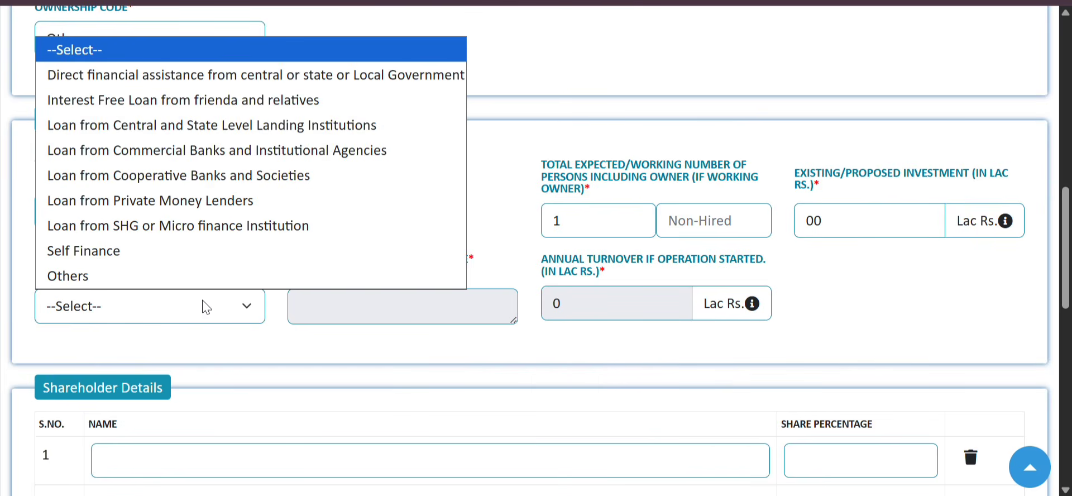
click(126, 276)
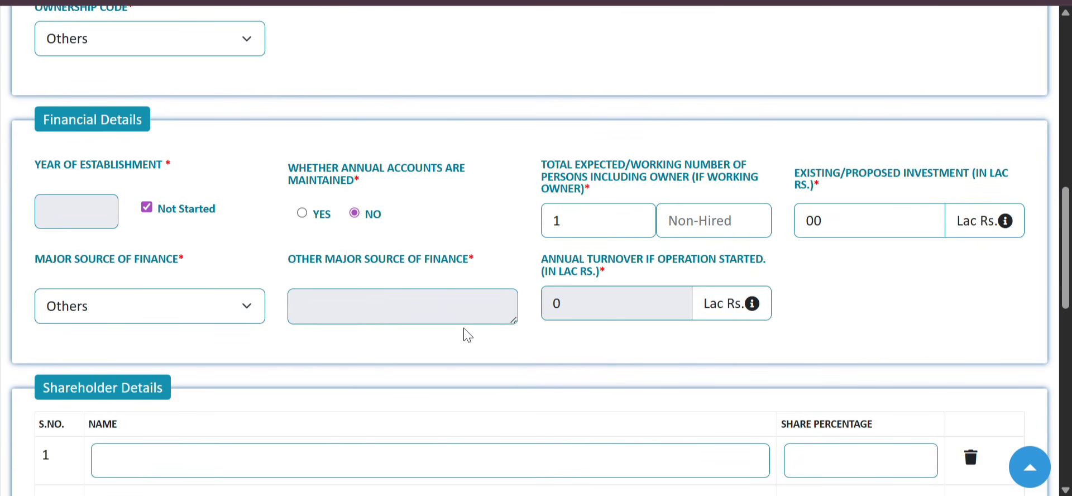
Step: Enter the shareholder's name in the first row of the shareholder details
scroll(615, 333, down, 3)
scroll(643, 333, down, 2)
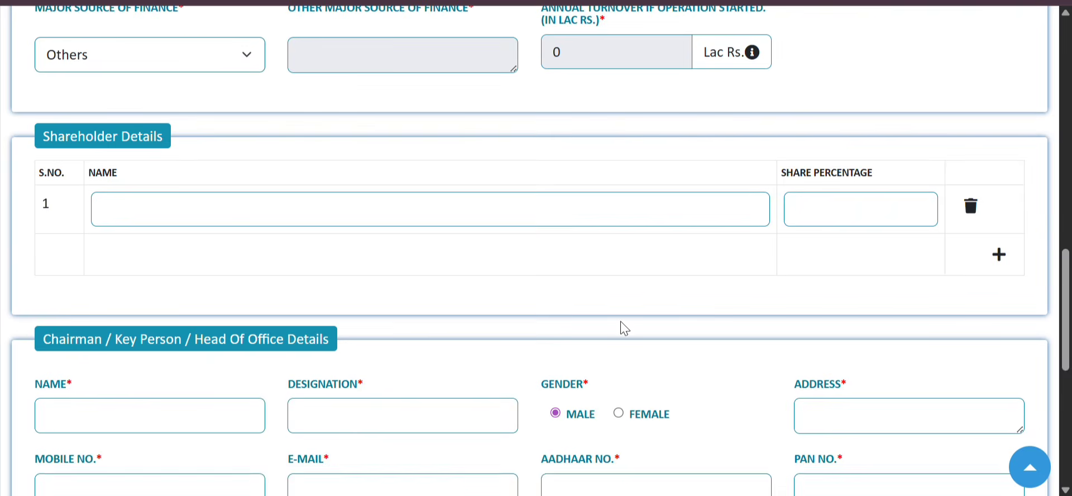
click(233, 210)
text(VAIBVE)
Step: In the chairman / key person details, enter the person's name, the designation MANEGER and the mobile number
scroll(240, 205, down, 5)
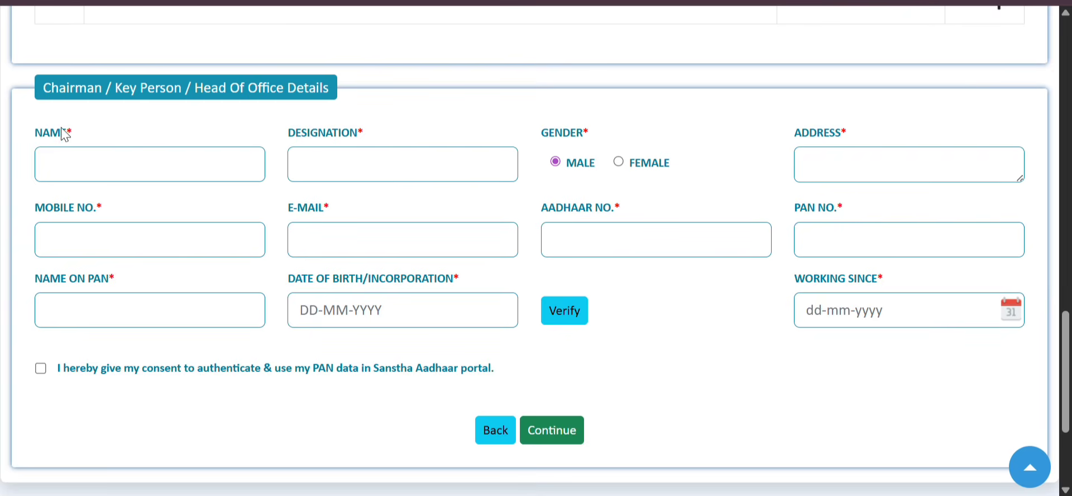
click(110, 166)
text(VA)
text(IBHAV)
click(327, 168)
text(M)
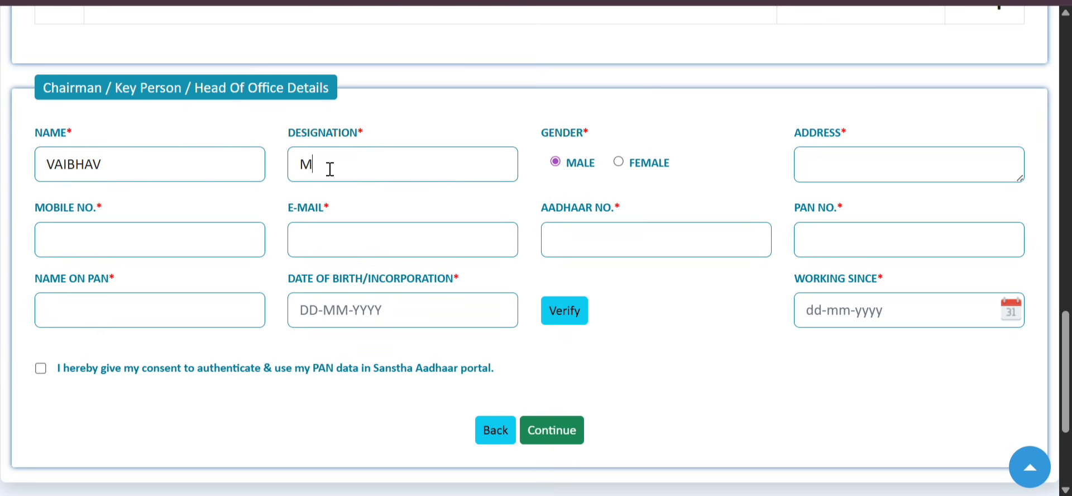
text(ANEGER)
click(123, 236)
click(308, 248)
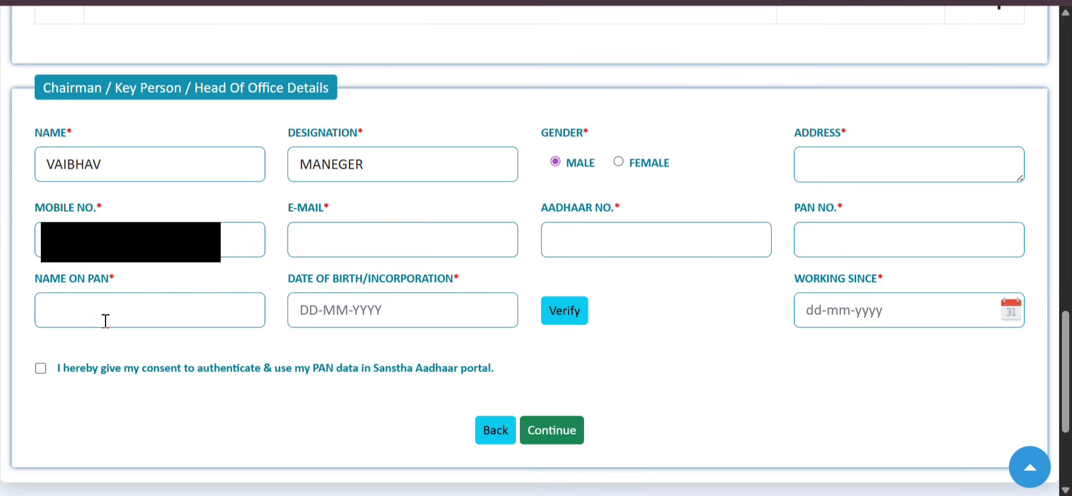
Step: Set the key person's working-since date to 21-12-2025, give consent to use the PAN data, and continue to the act details
scroll(109, 321, down, 2)
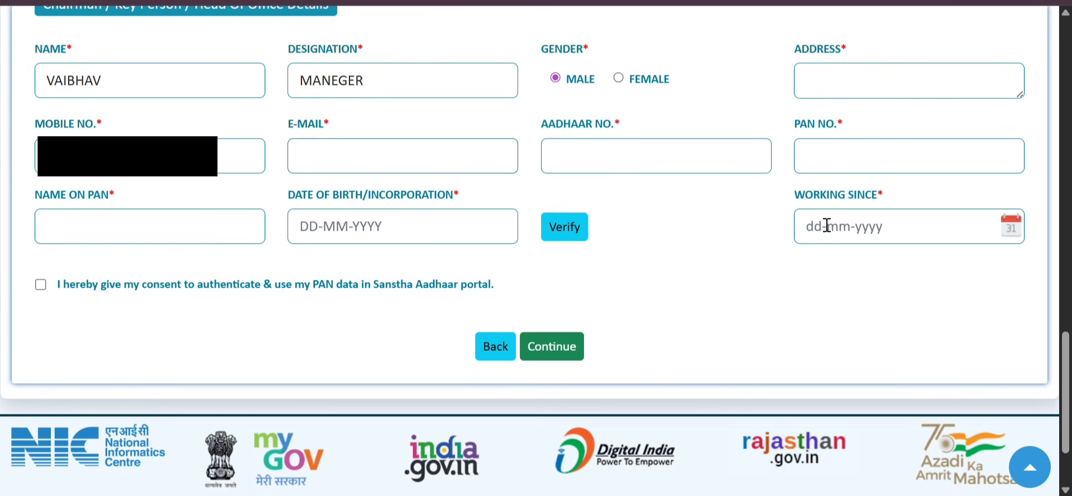
click(1012, 239)
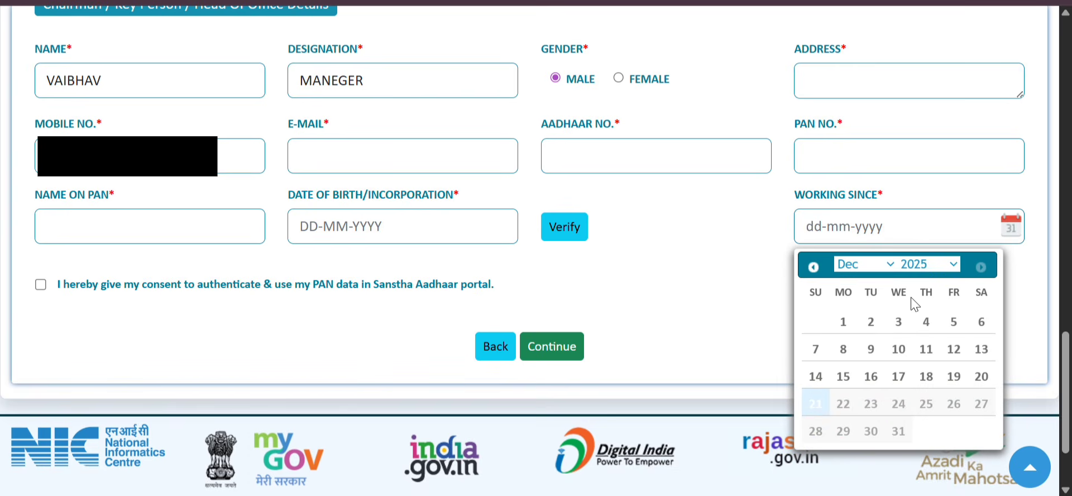
click(810, 403)
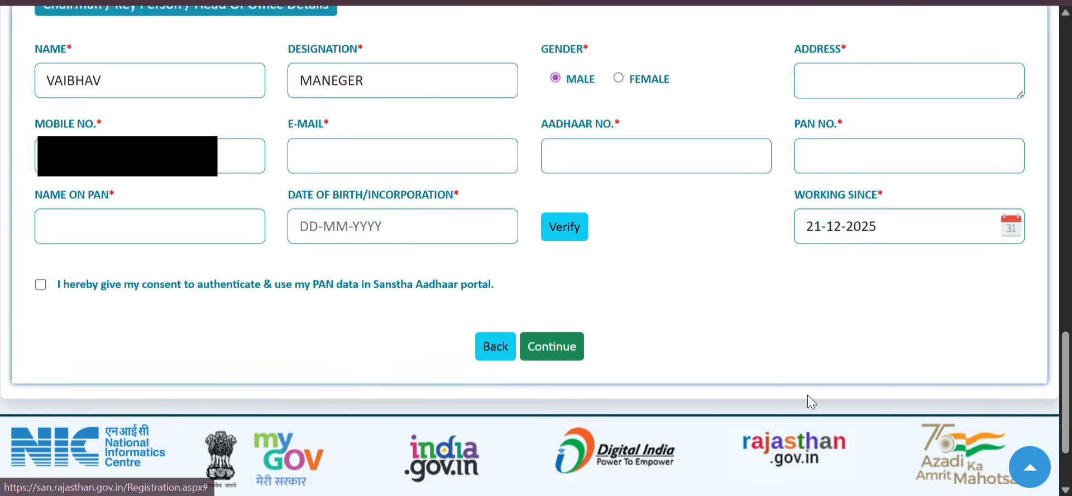
click(41, 285)
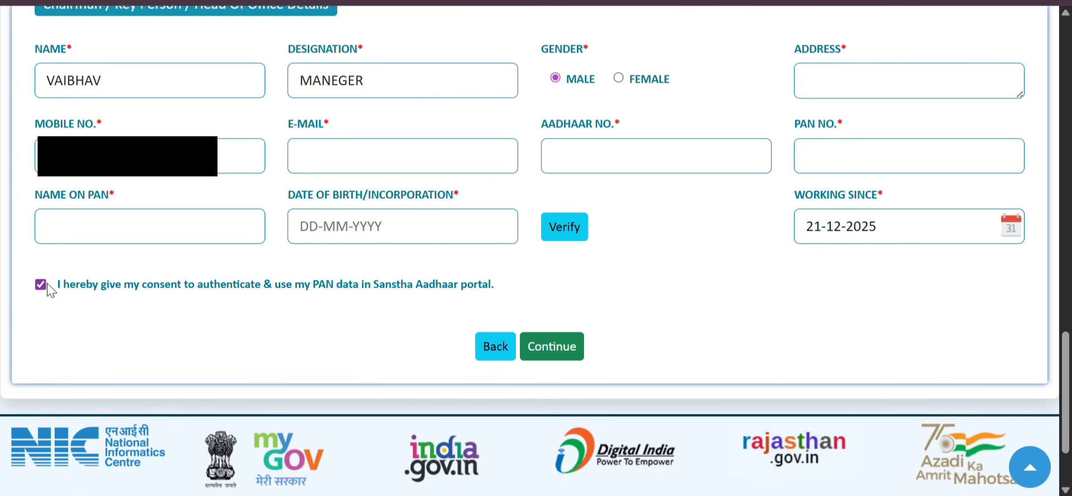
click(546, 348)
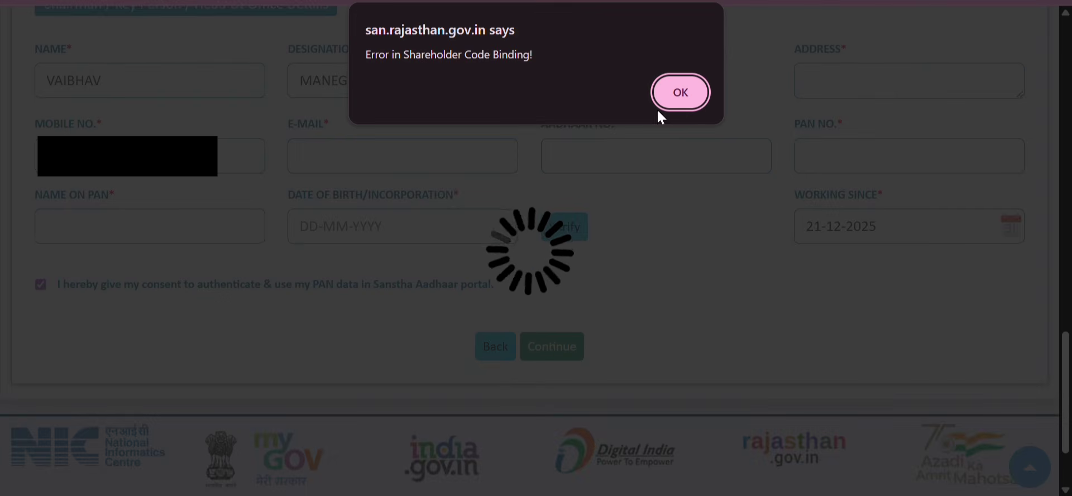
click(680, 93)
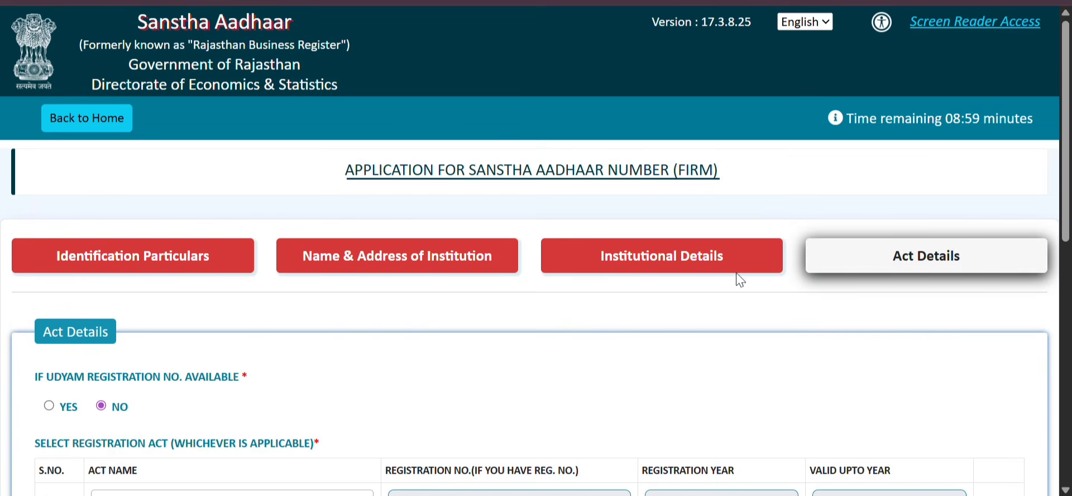
Step: Examine the act details form, including the registration act table, remarks, declaration and captcha
click(895, 255)
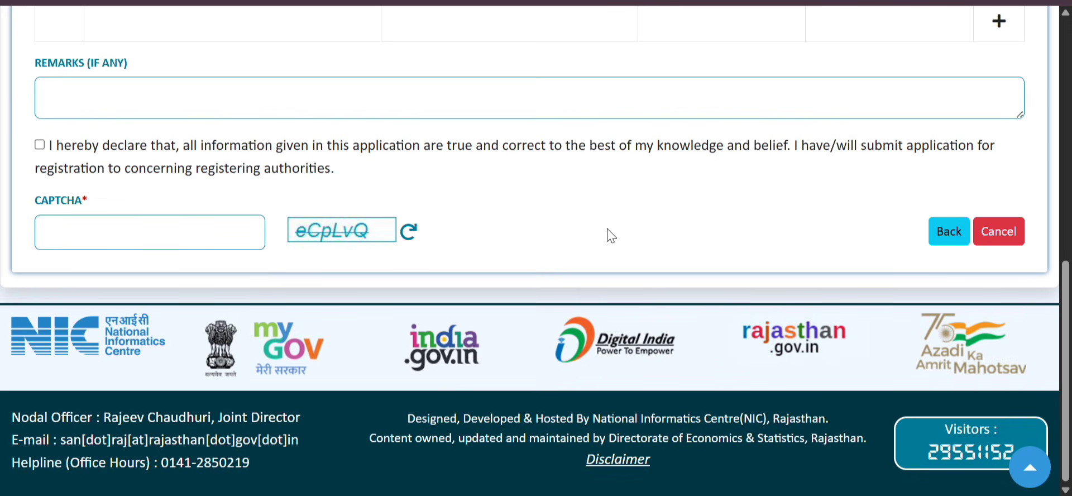
scroll(611, 186, up, 7)
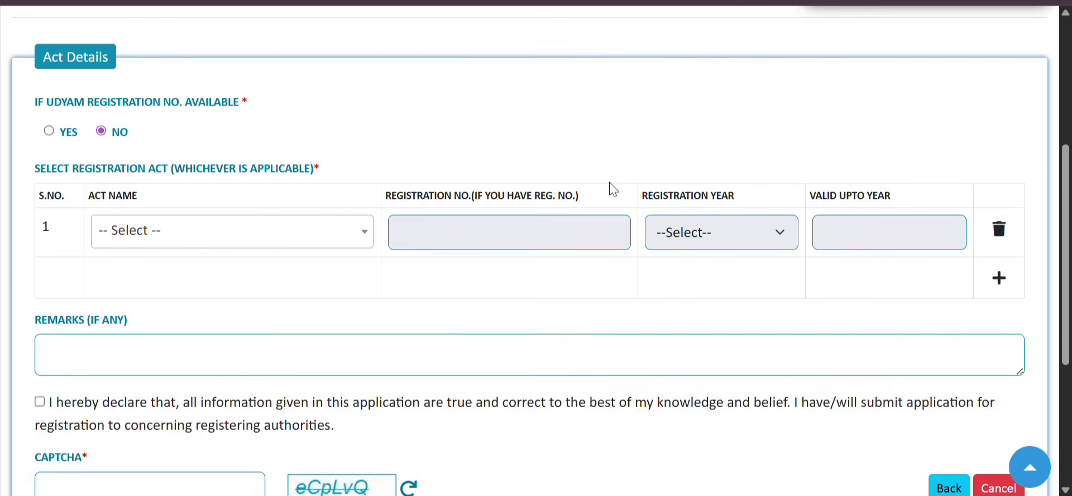
scroll(611, 187, up, 2)
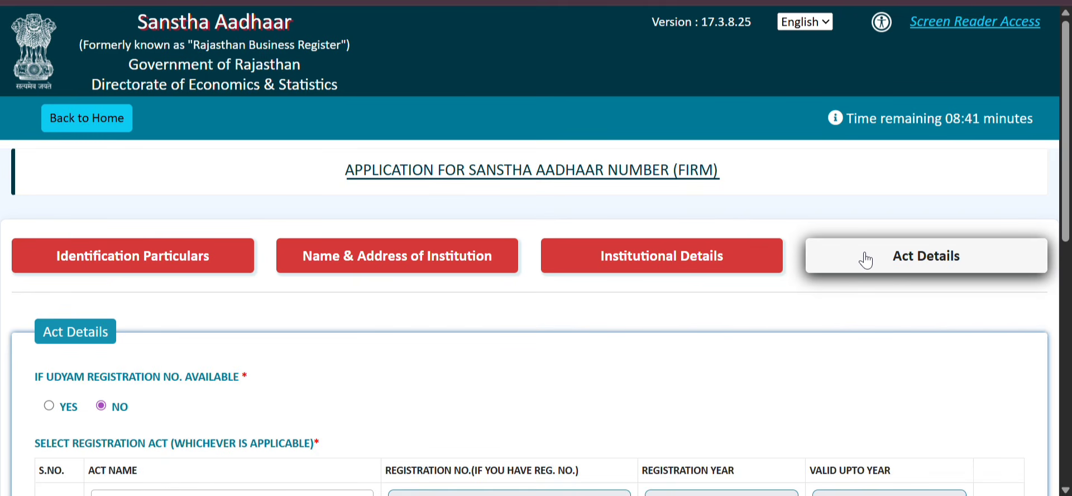
scroll(865, 260, down, 2)
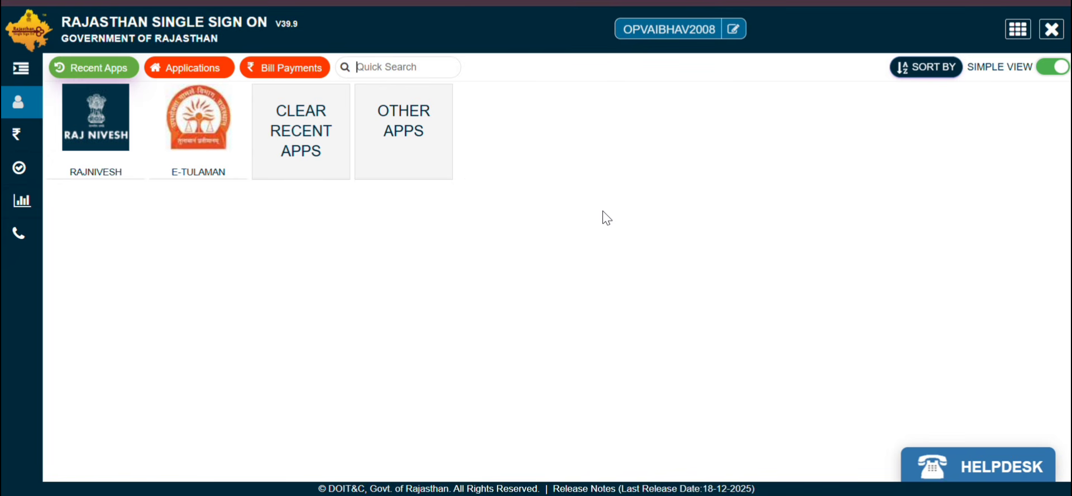
Step: Open RajNivesh from the Rajasthan Single Sign On apps and enter the establishment's BRN/SAN in the common application form
click(92, 143)
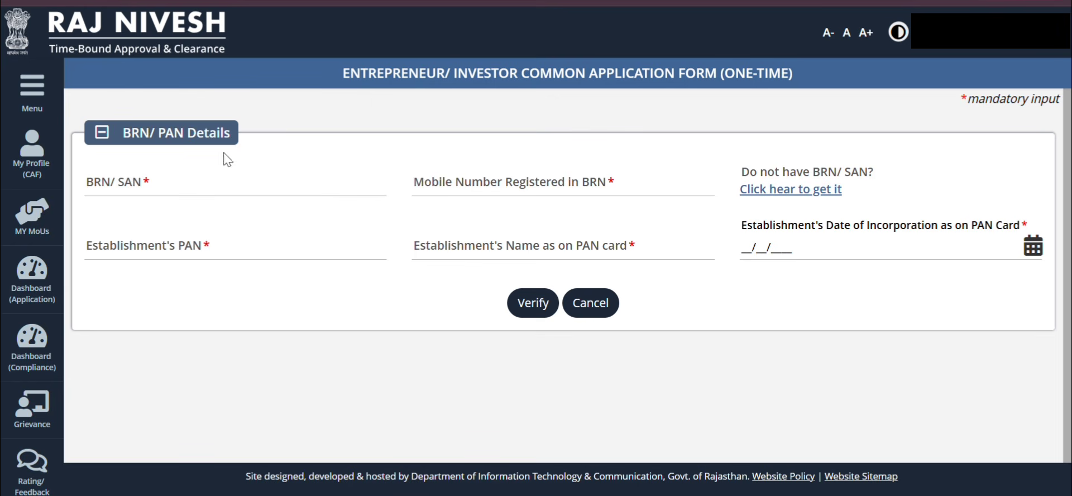
click(179, 180)
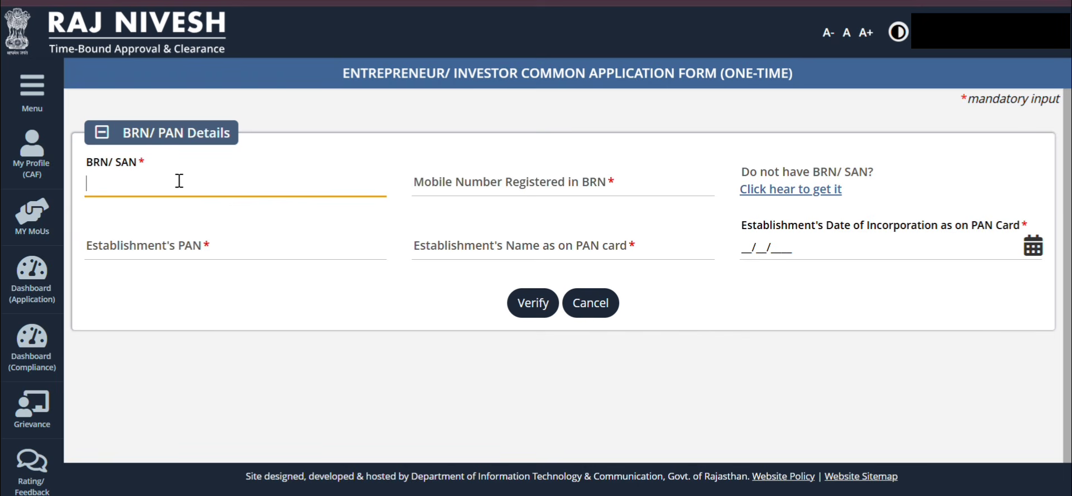
text(00000)
click(591, 186)
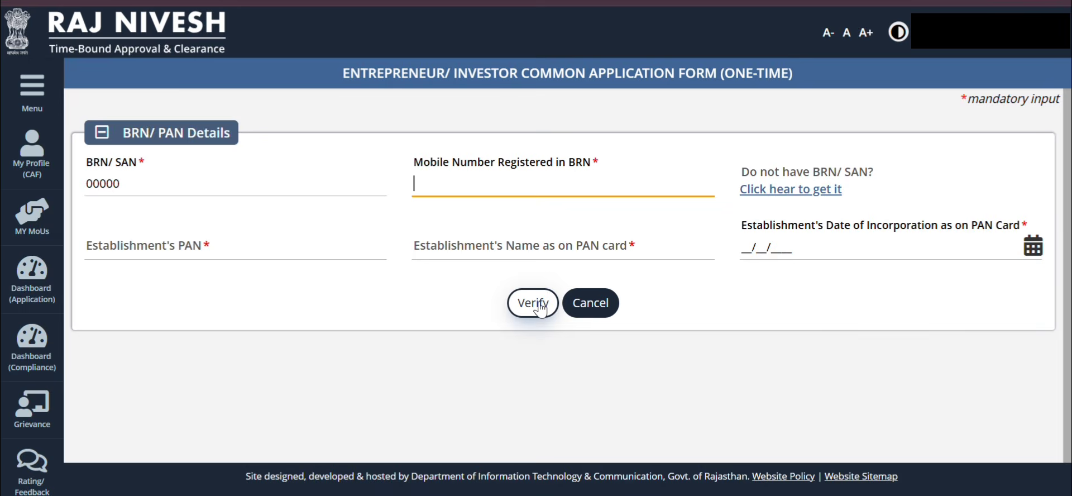
Step: Open RajNivesh, start submitting an application and show the services of Consumer Affairs [Legal Metrology]
mouse_move(1007, 55)
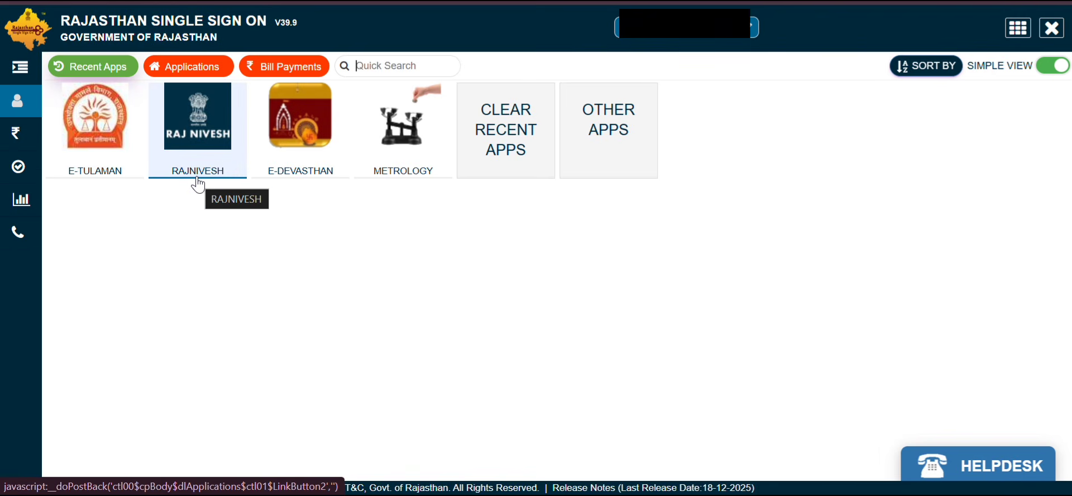
click(207, 163)
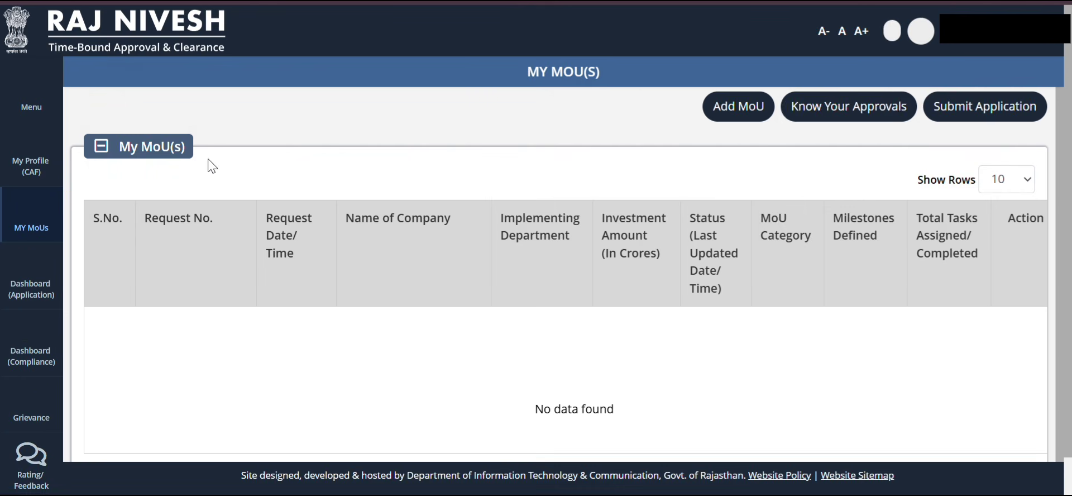
click(981, 114)
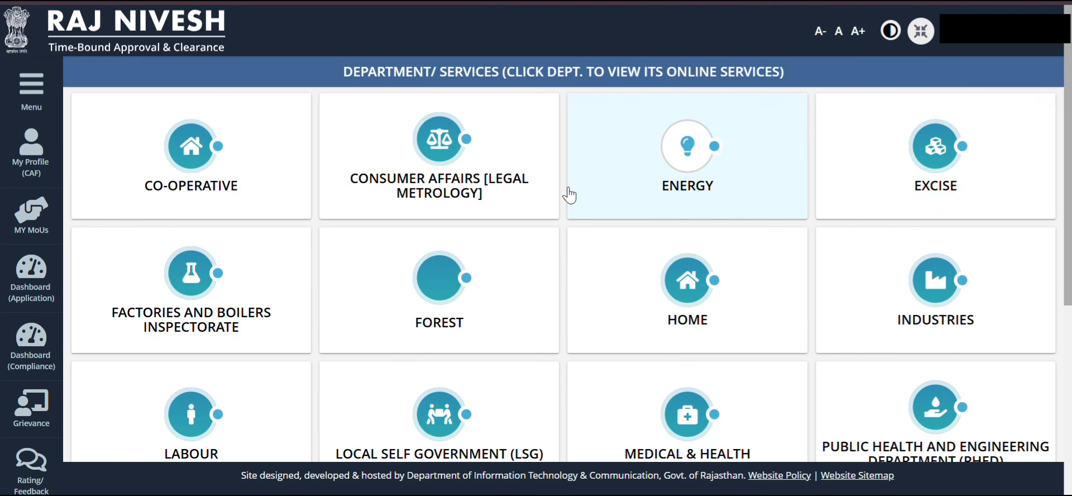
scroll(569, 194, down, 5)
scroll(568, 194, up, 5)
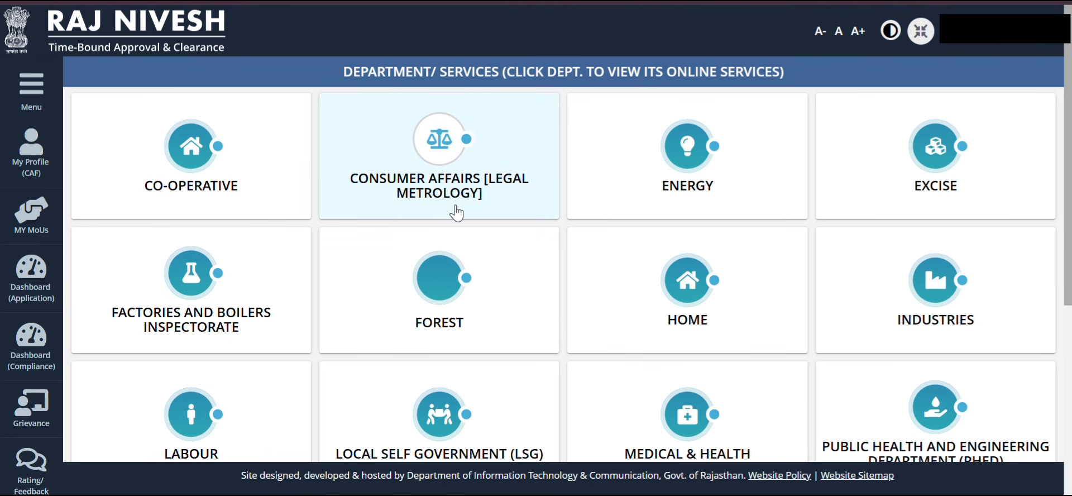
click(450, 178)
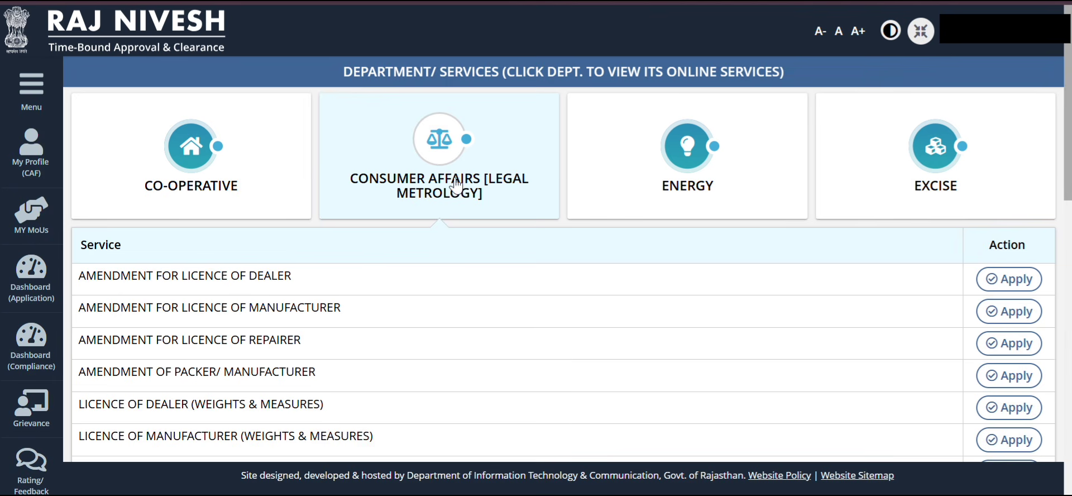
Step: Apply for Verification & Stamping of Weights & Measures (E-Tulaman) as an application not related to any MoU
scroll(568, 282, down, 7)
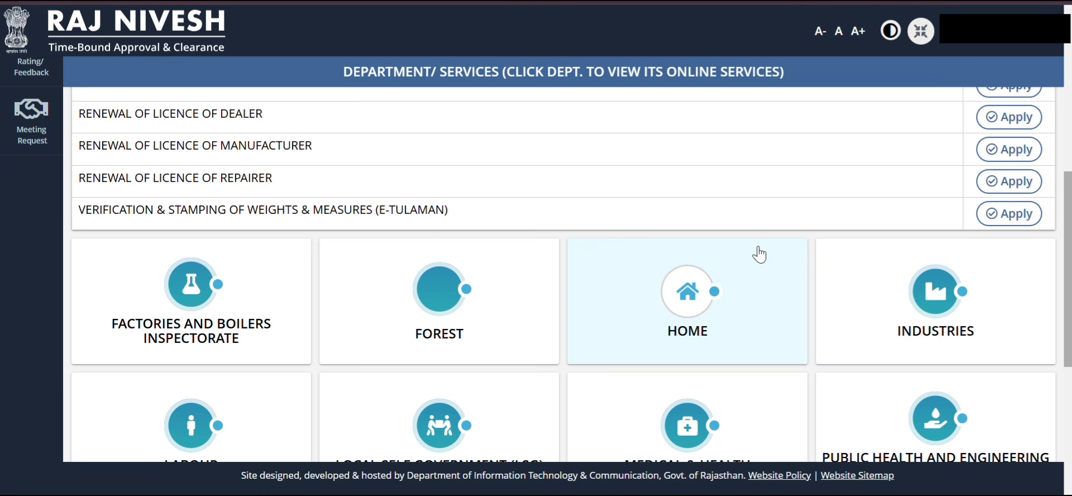
click(999, 212)
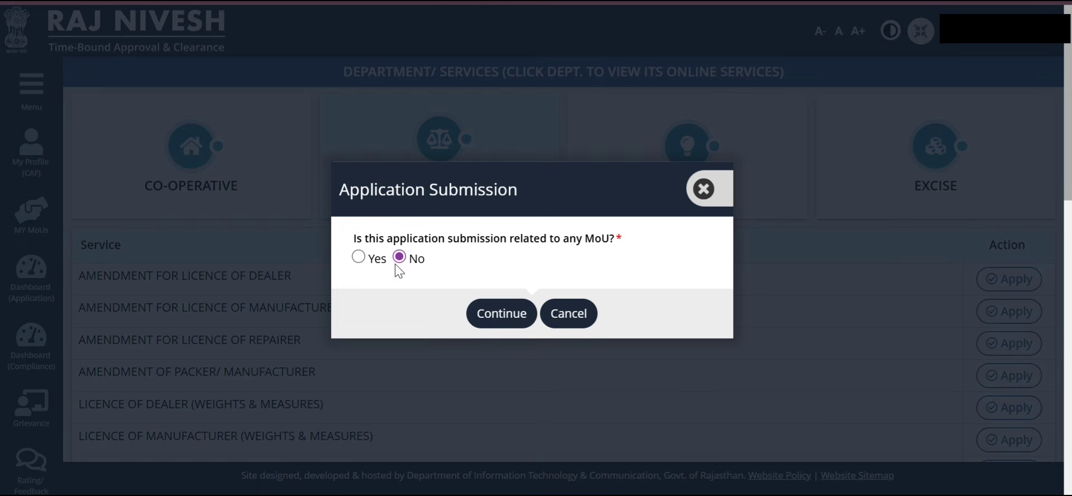
click(491, 312)
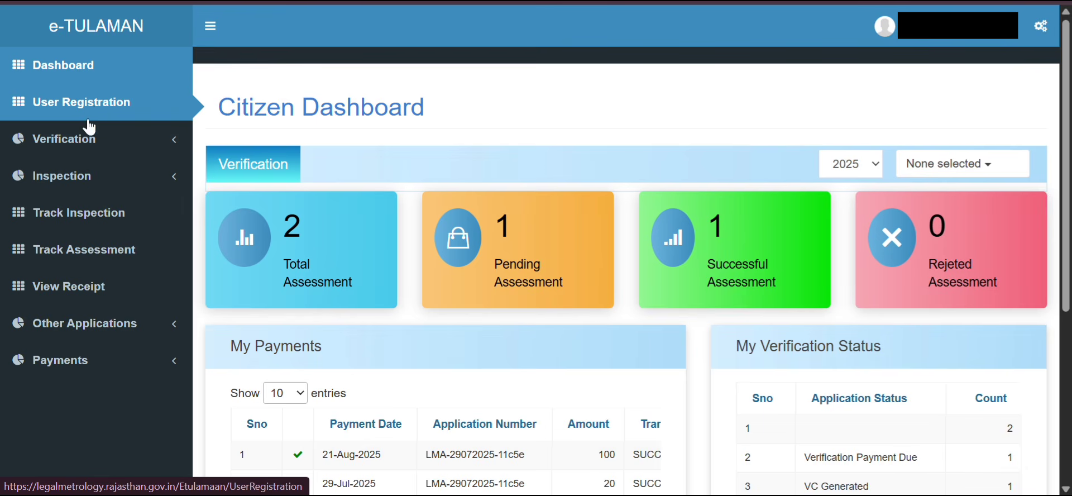
Step: Open a new request for verification in e-Tulaman and choose Original / New Verification as its type
click(78, 151)
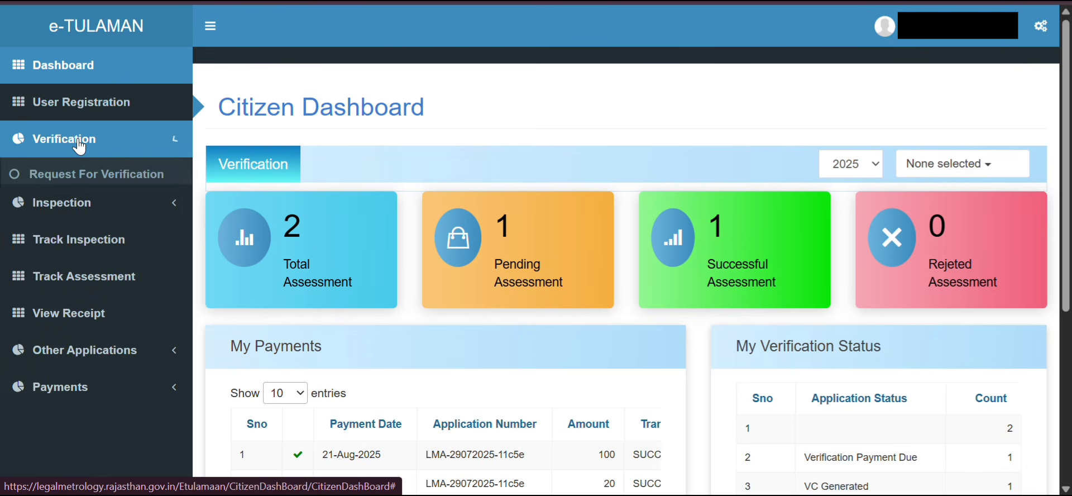
click(78, 176)
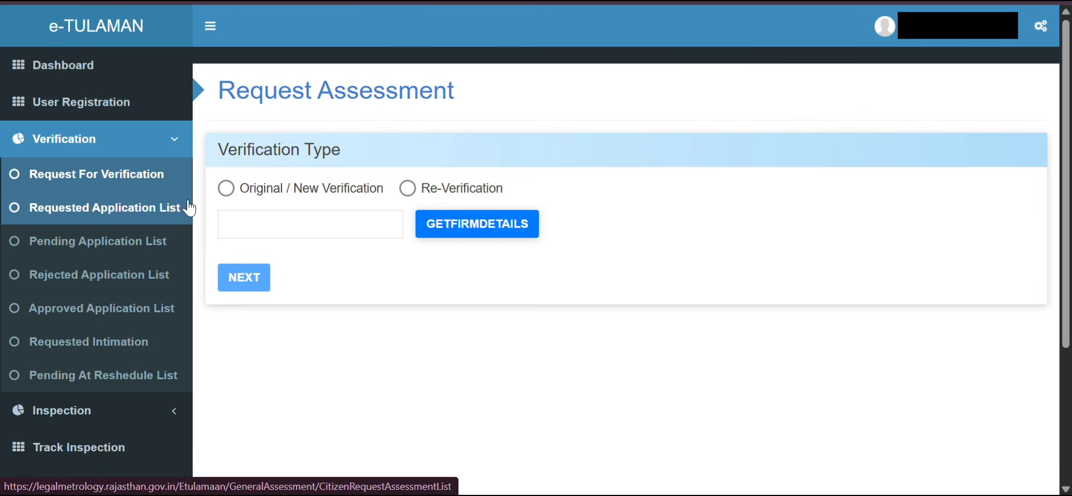
click(229, 191)
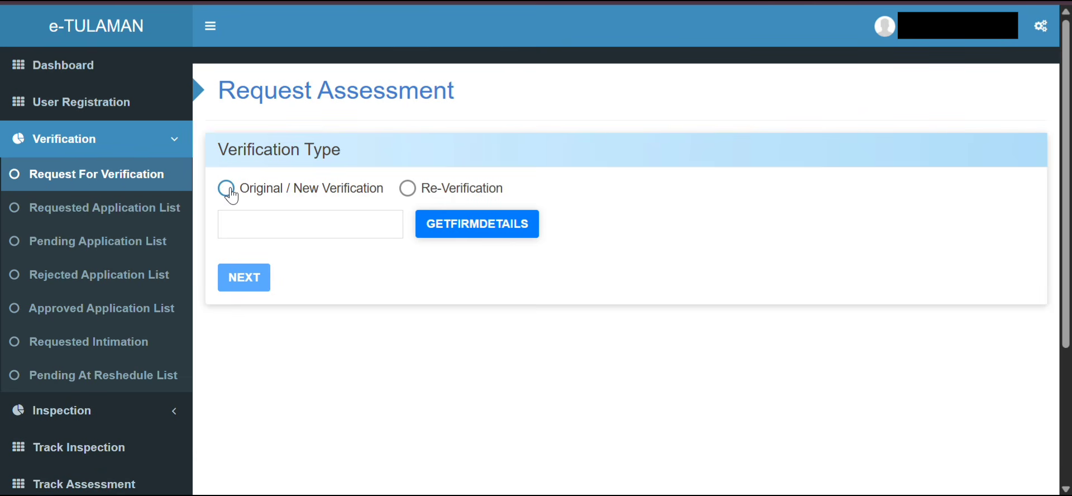